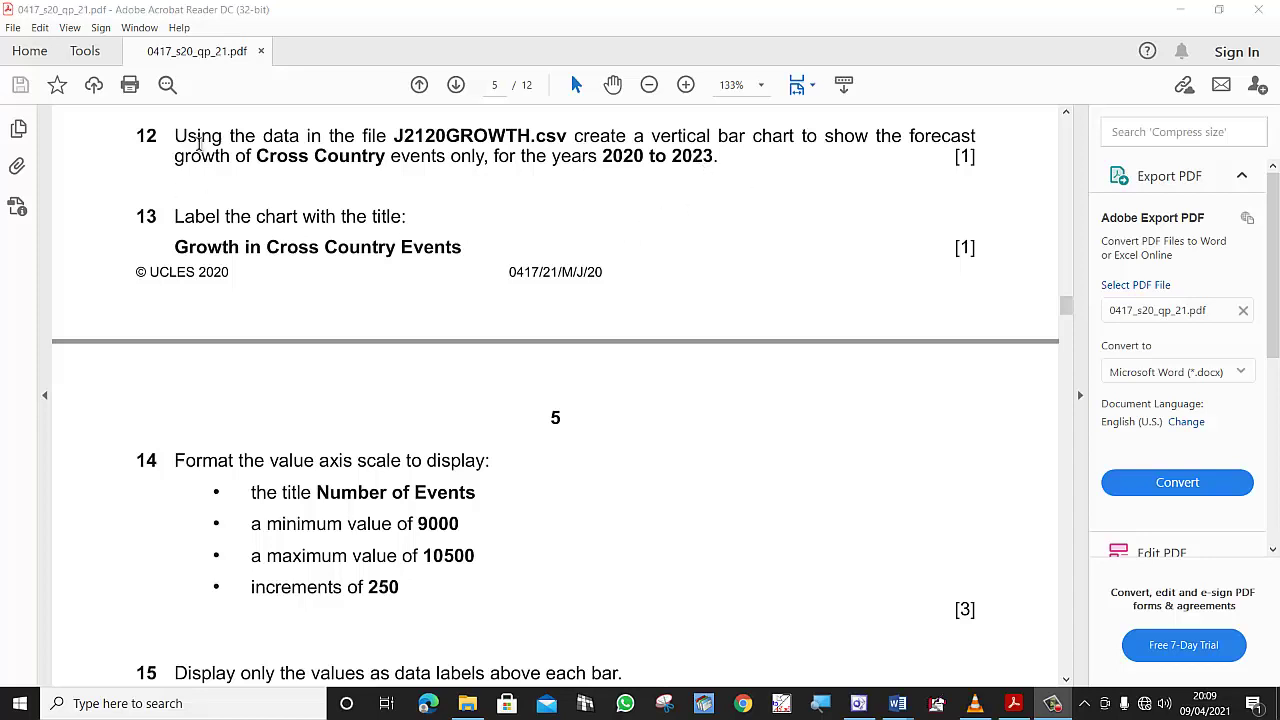
Open J2120GROWTH.csv from the source files folder in Excel, enlarge the sheet view, and fit column A to its contents.
scroll(306, 429, down, 1)
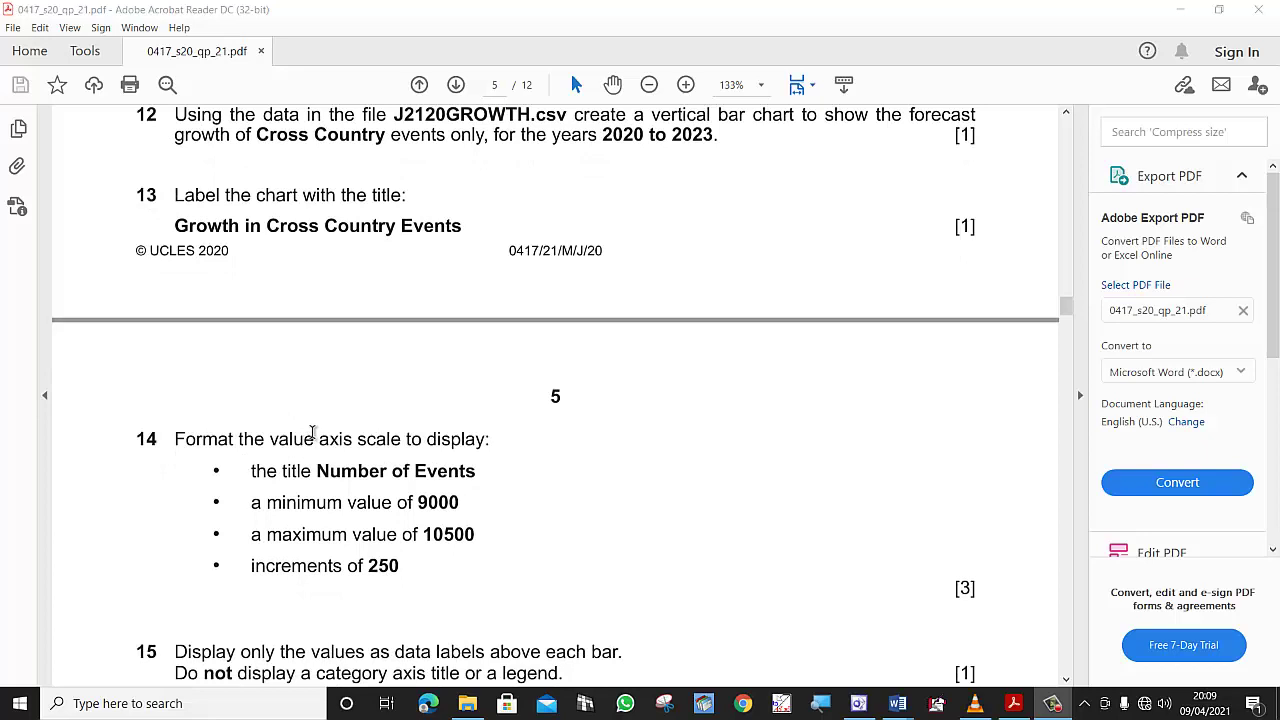
scroll(312, 432, up, 1)
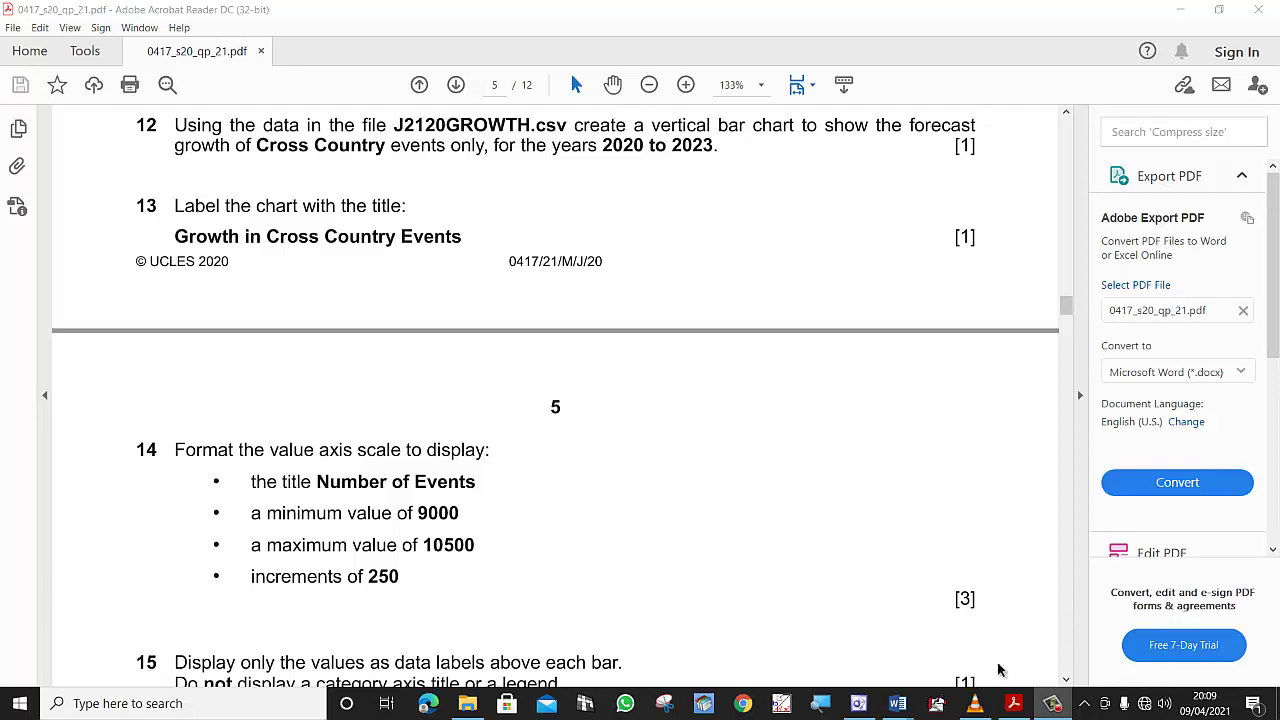
click(467, 704)
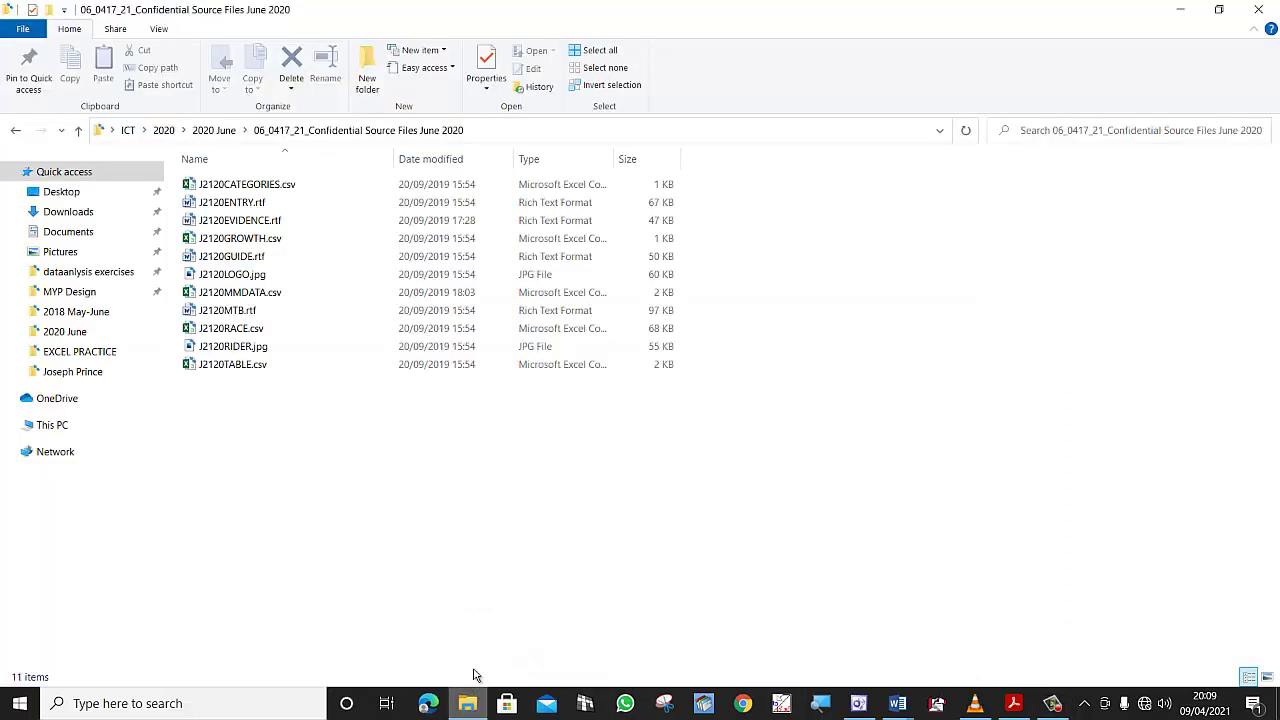
double_click(237, 241)
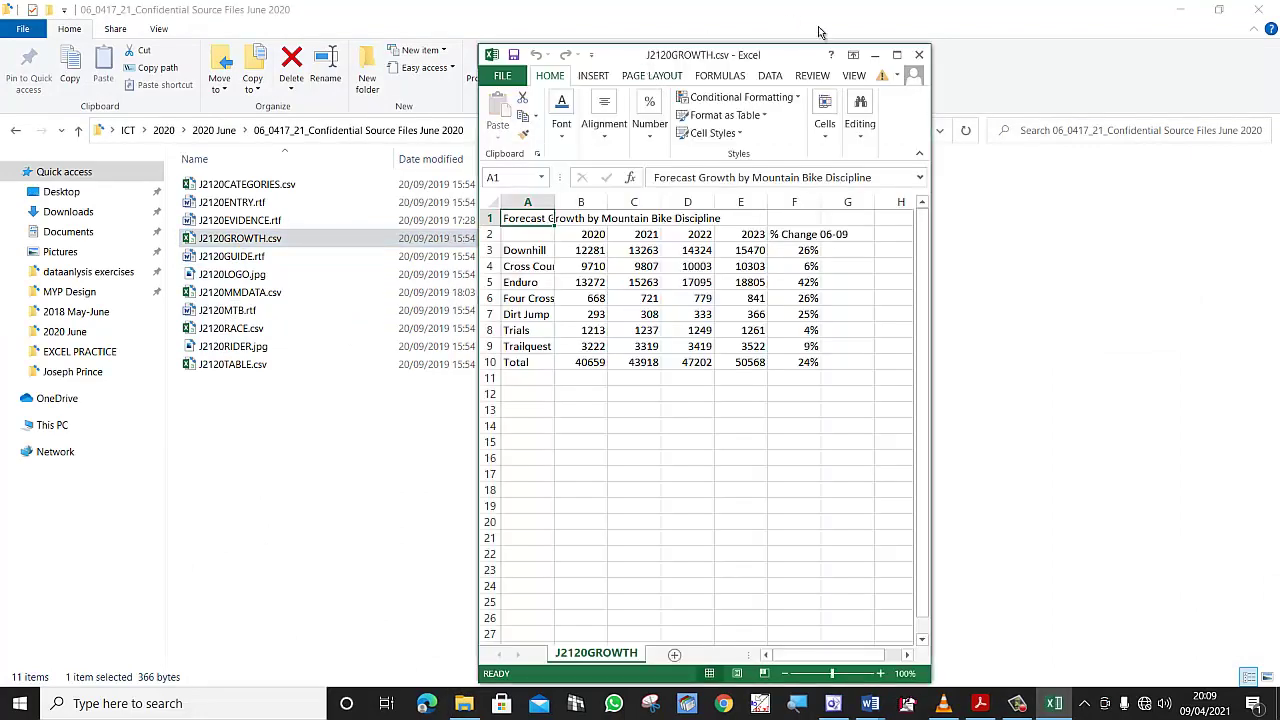
click(898, 55)
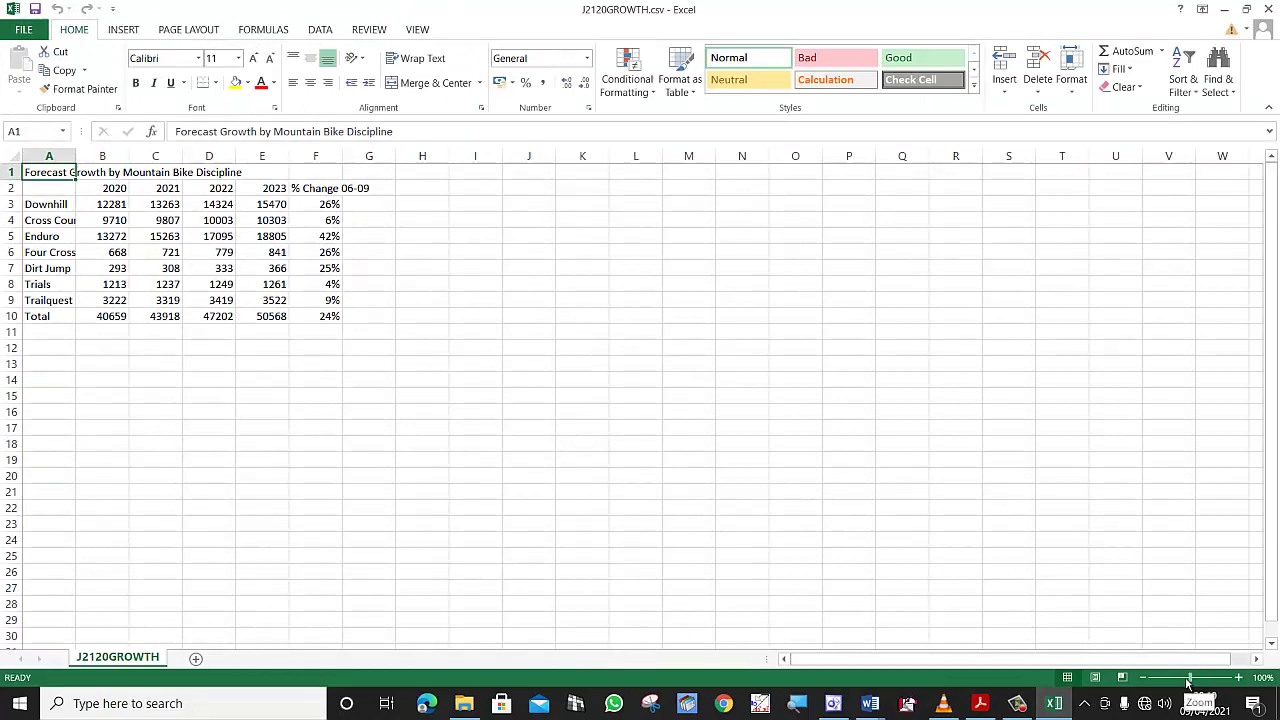
drag(1190, 681, 1208, 678)
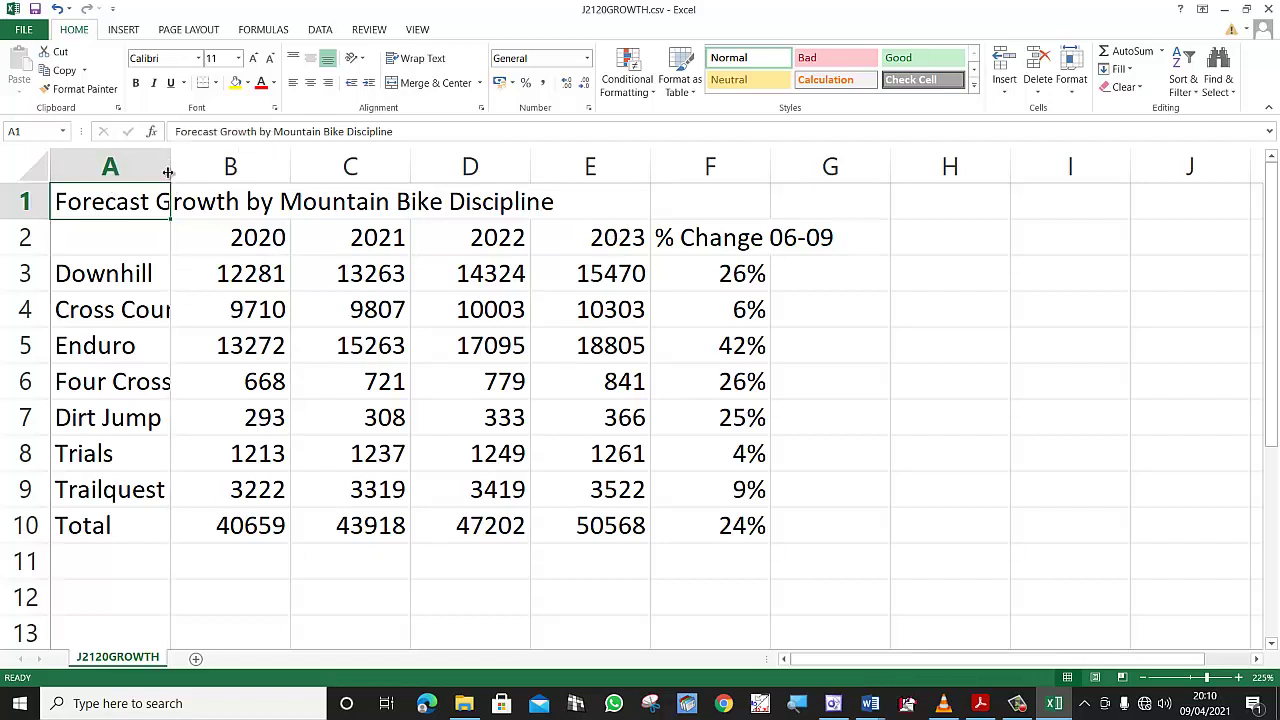
double_click(168, 167)
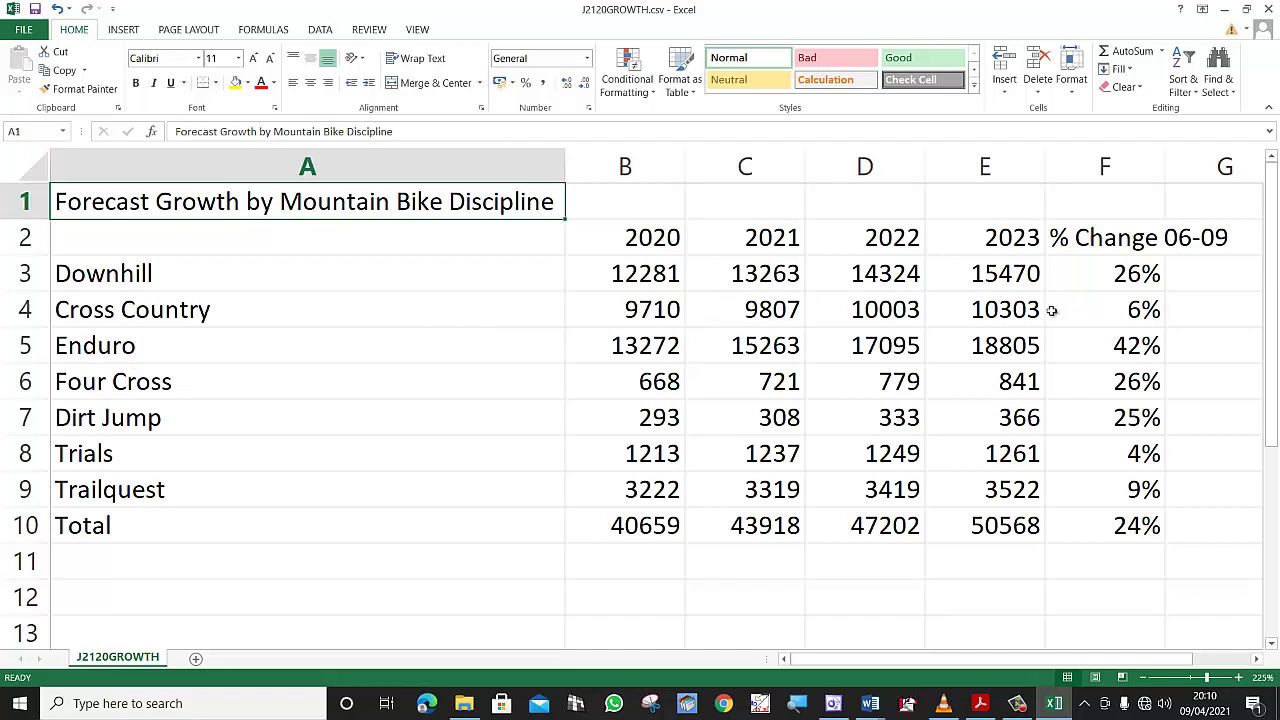
Insert a scatter chart from the 2020 to 2023 headings in B2:E2 and the Cross Country values in B4:E4.
drag(578, 239, 974, 242)
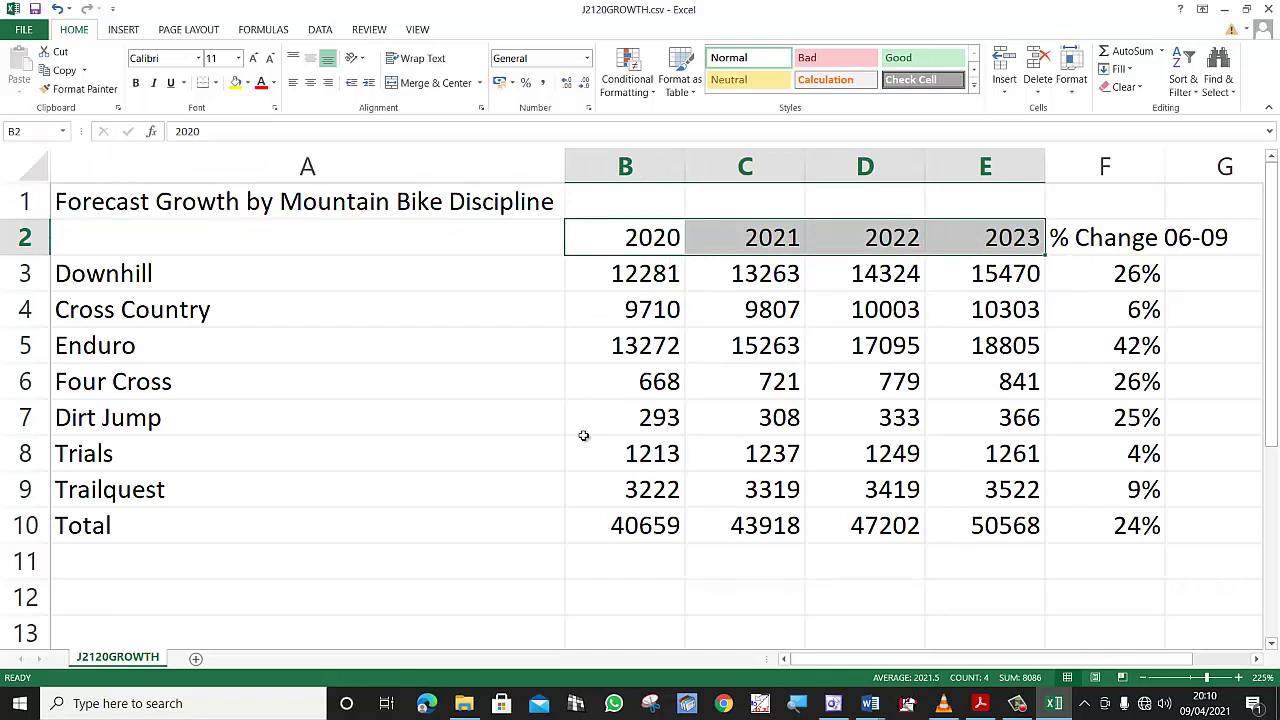
click(471, 371)
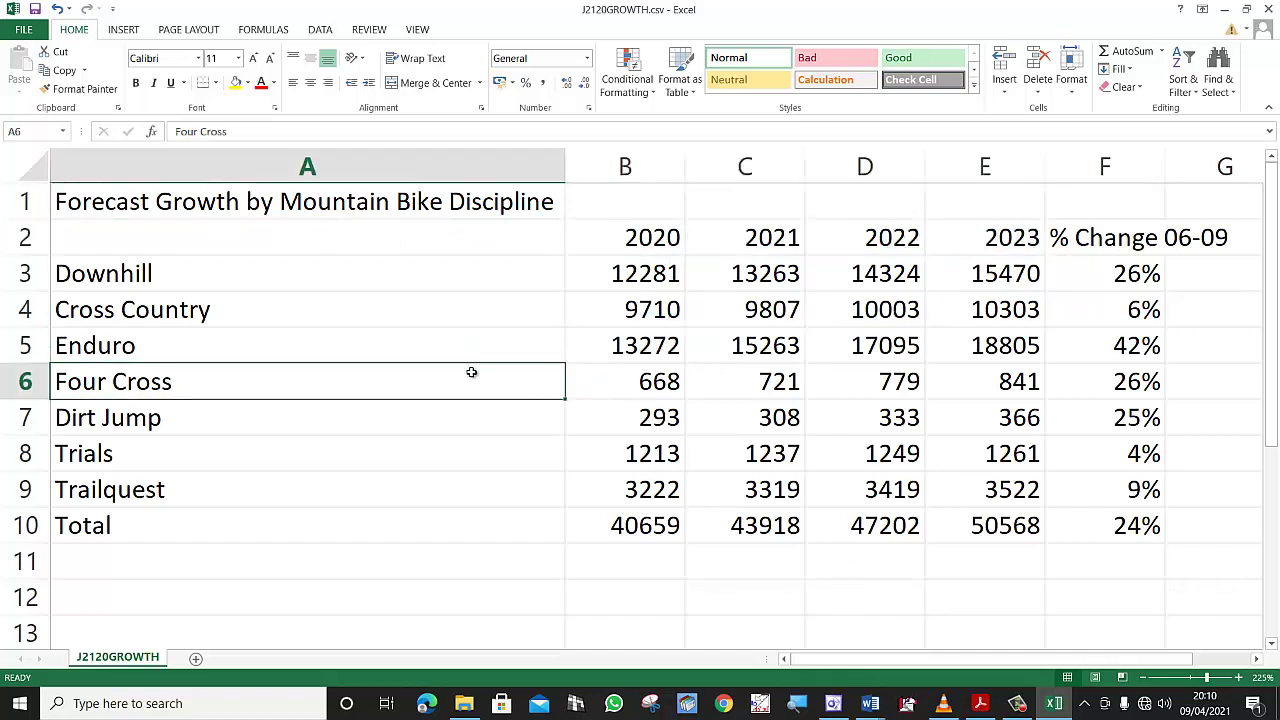
click(676, 237)
drag(676, 237, 984, 226)
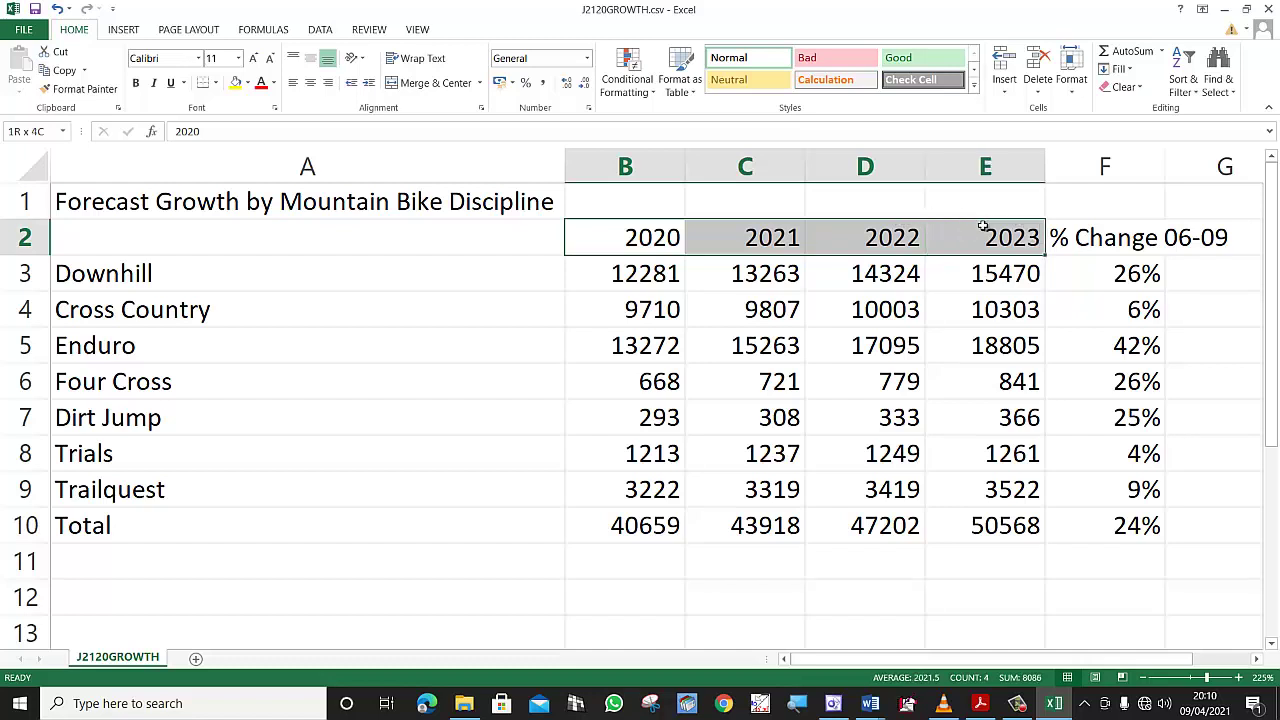
drag(984, 226, 982, 232)
drag(585, 312, 990, 309)
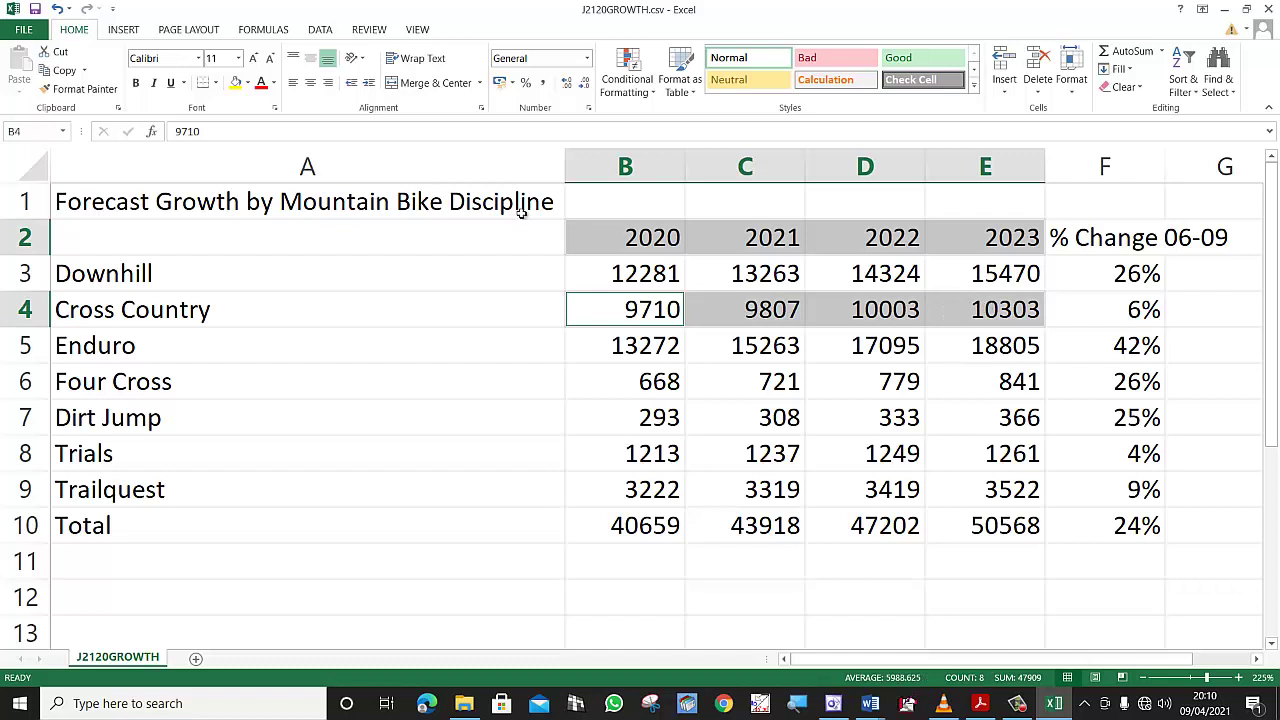
click(124, 30)
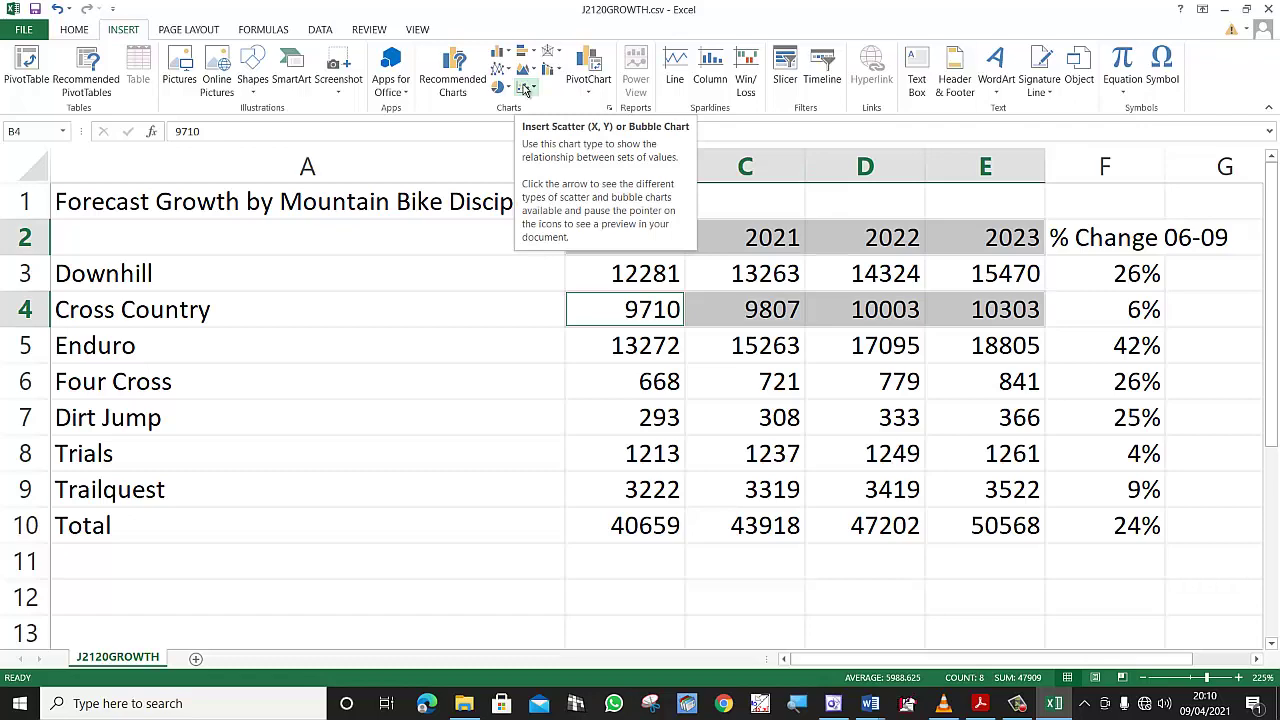
click(524, 88)
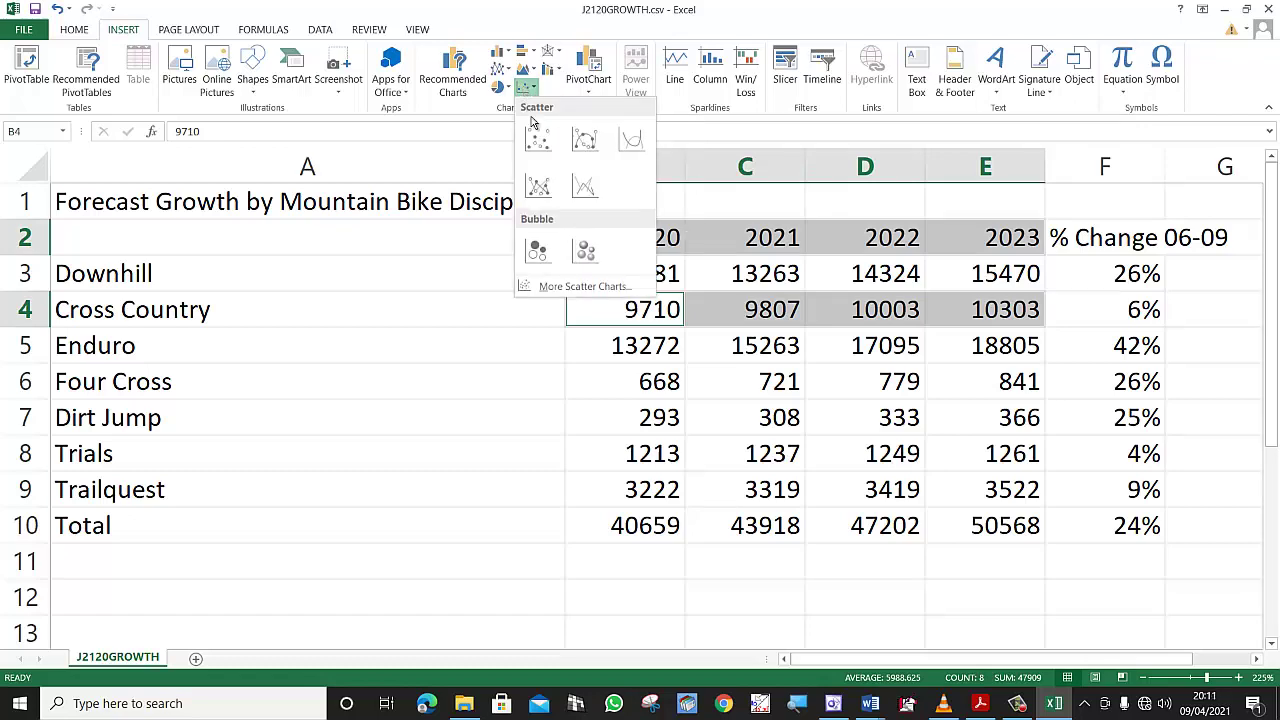
click(537, 157)
scroll(531, 403, down, 1)
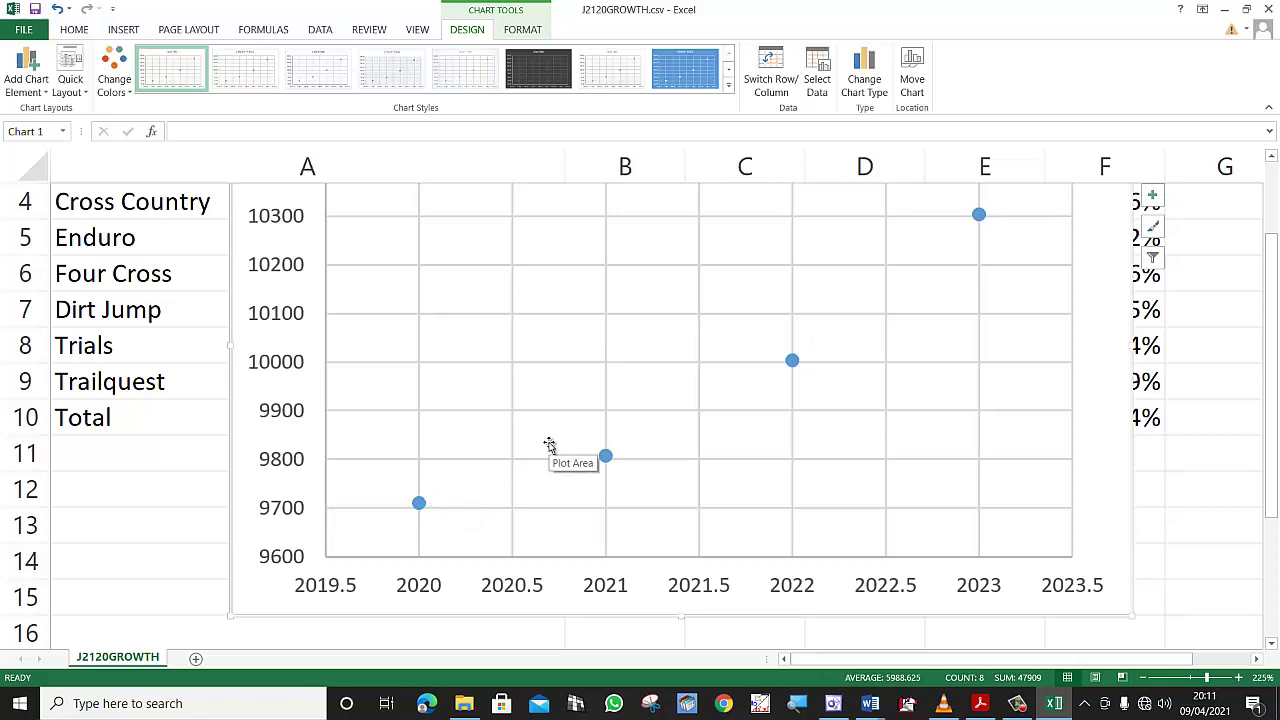
Change the scatter chart to a vertical column chart with one bar for each year.
click(860, 67)
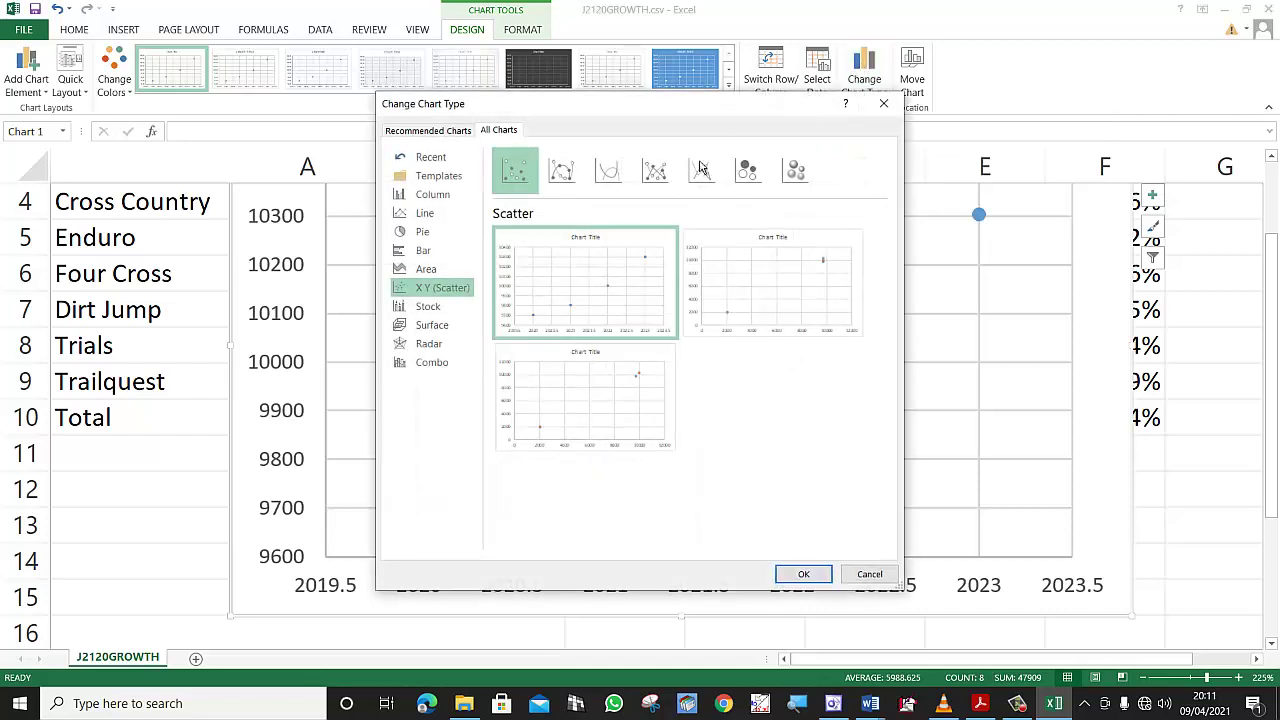
click(426, 157)
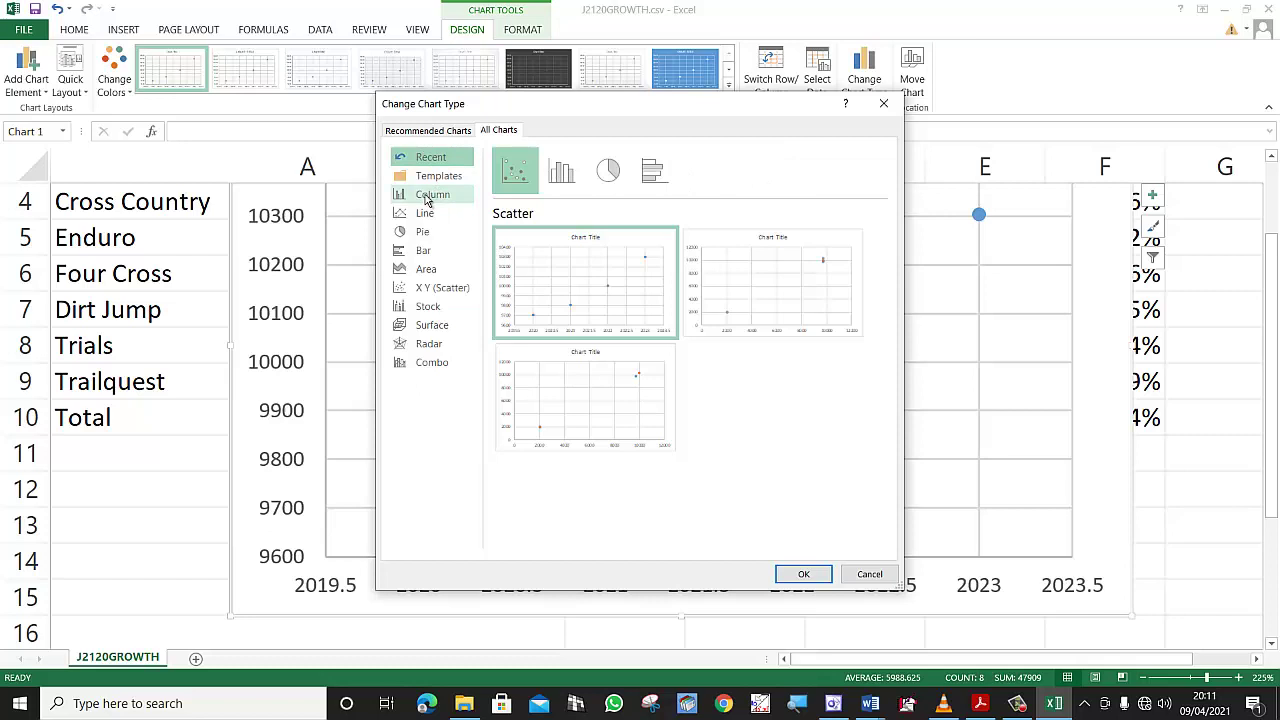
click(427, 196)
mouse_move(585, 268)
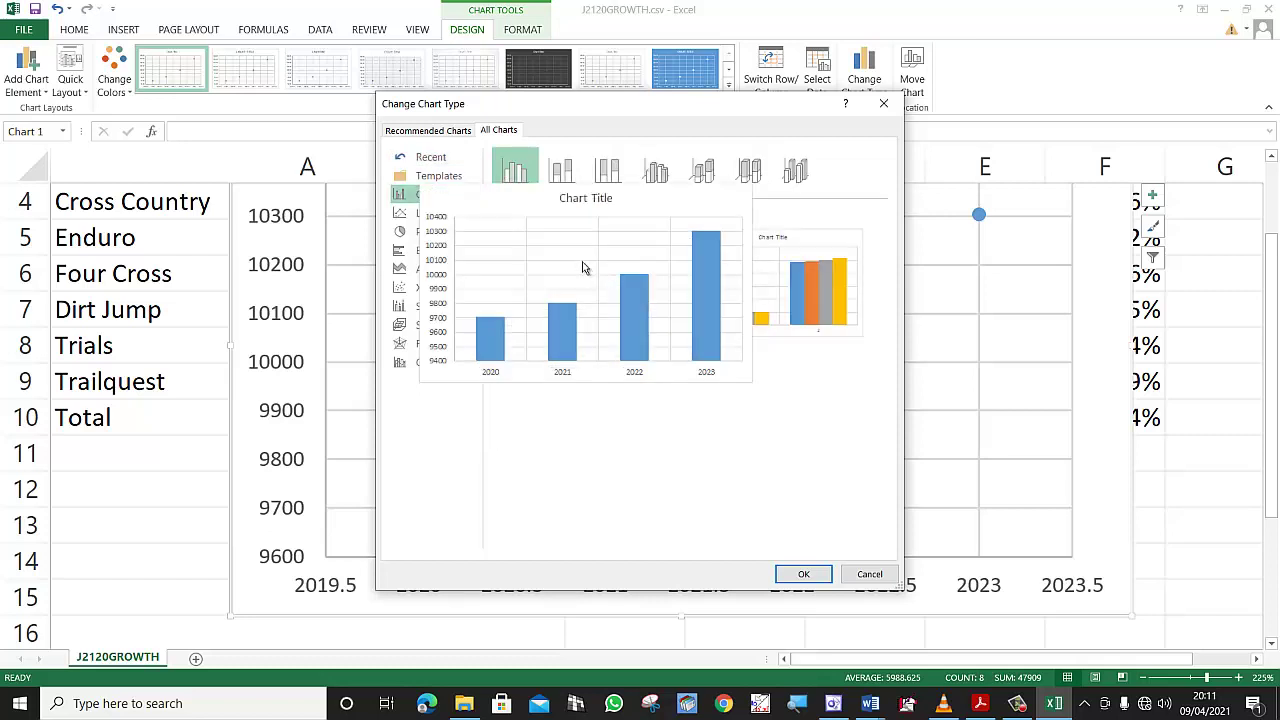
click(793, 575)
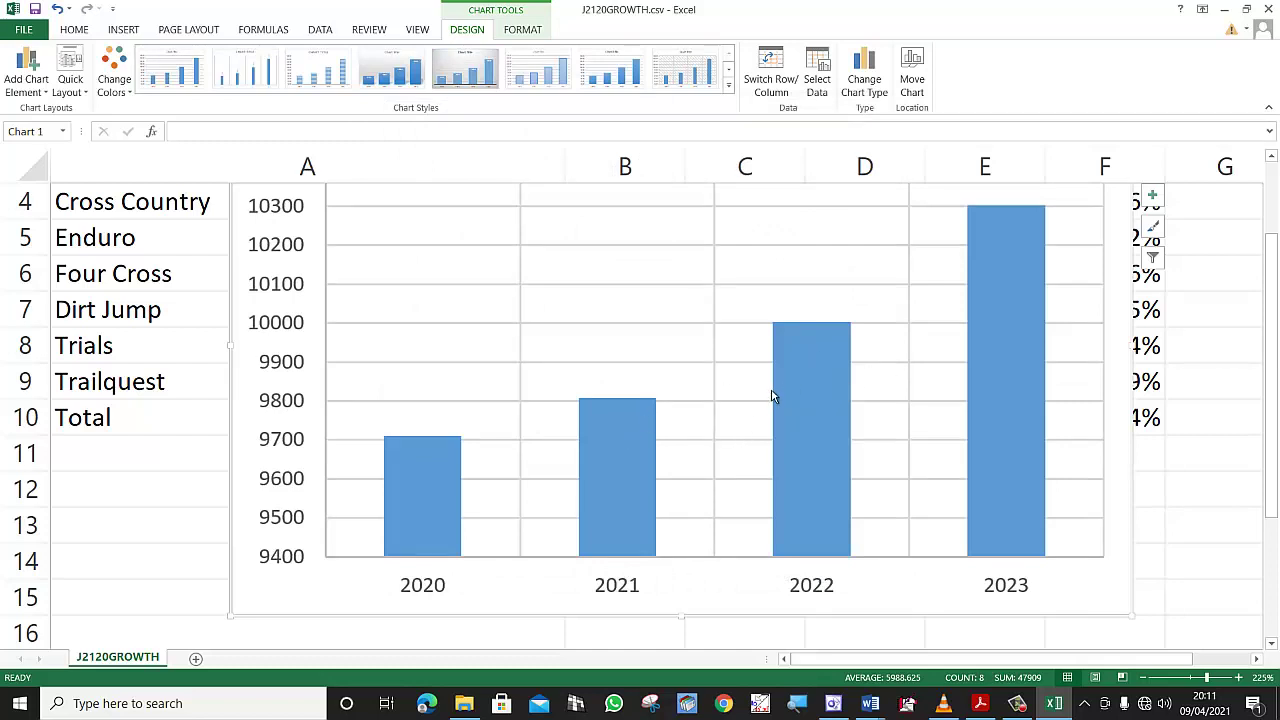
scroll(775, 421, up, 1)
scroll(774, 422, down, 3)
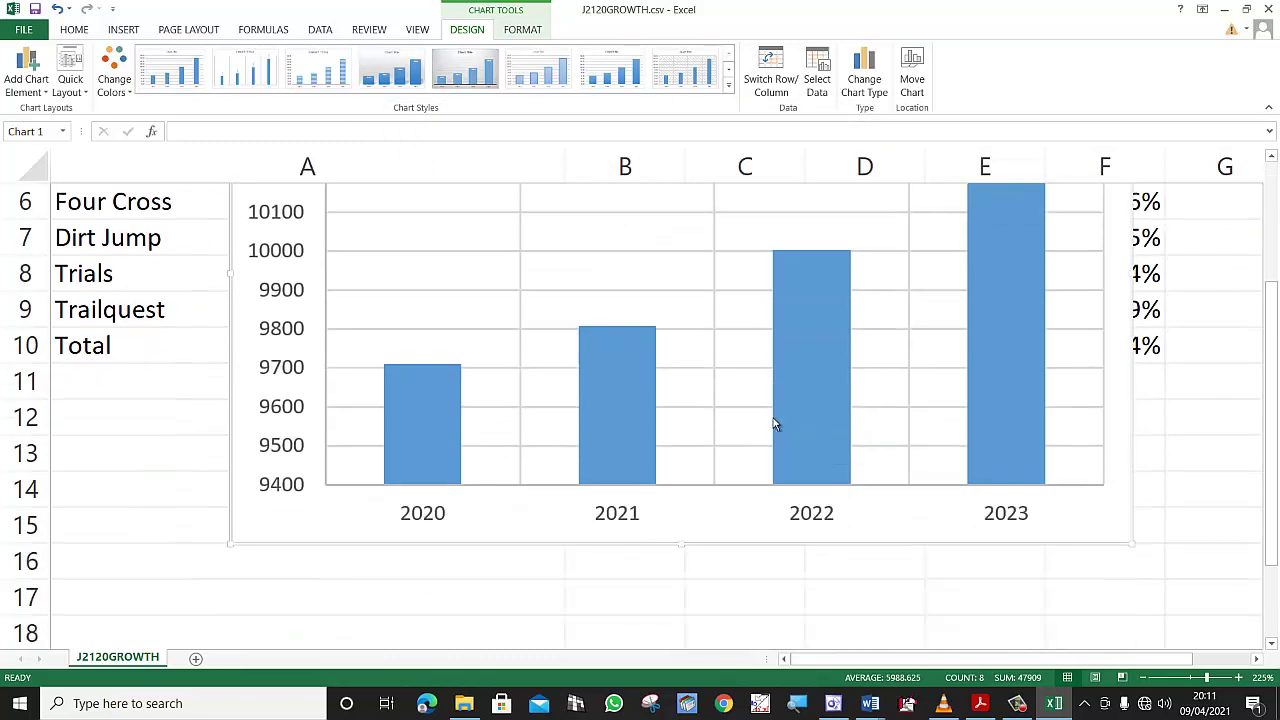
Switch to the question paper in Acrobat Reader and copy the title "Growth in Cross Country Events" from question 13.
click(983, 704)
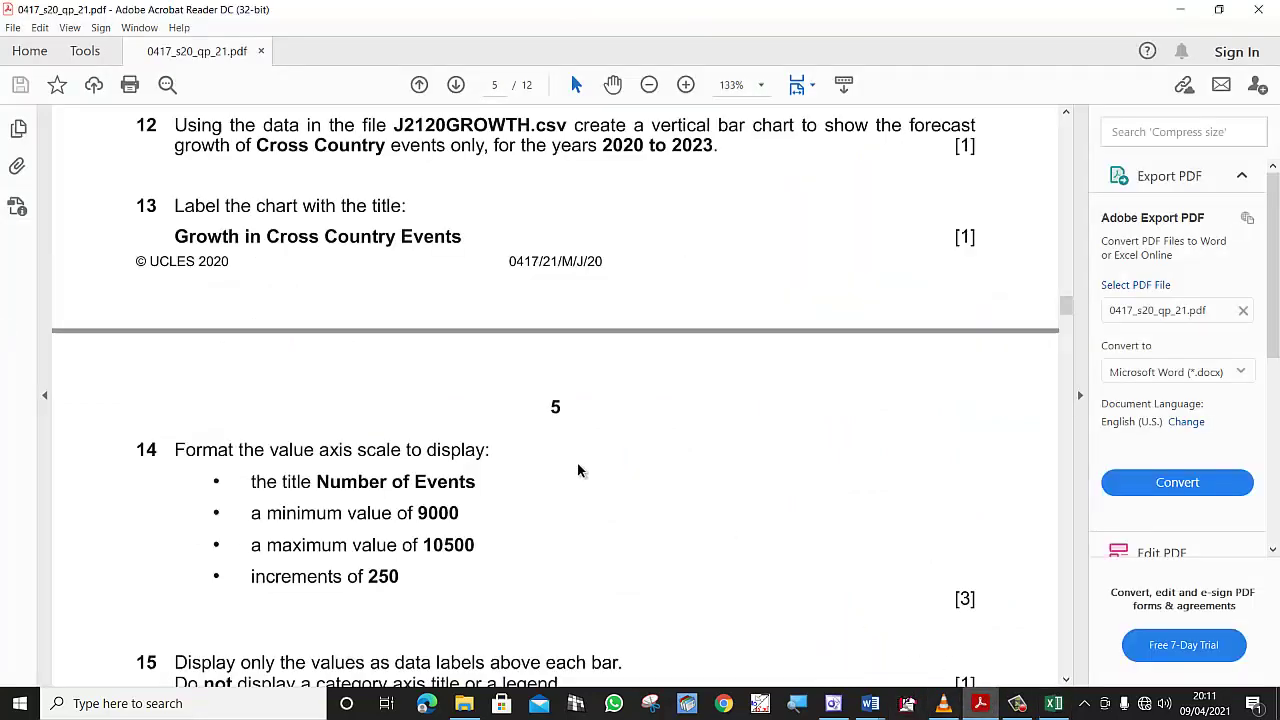
scroll(512, 350, up, 1)
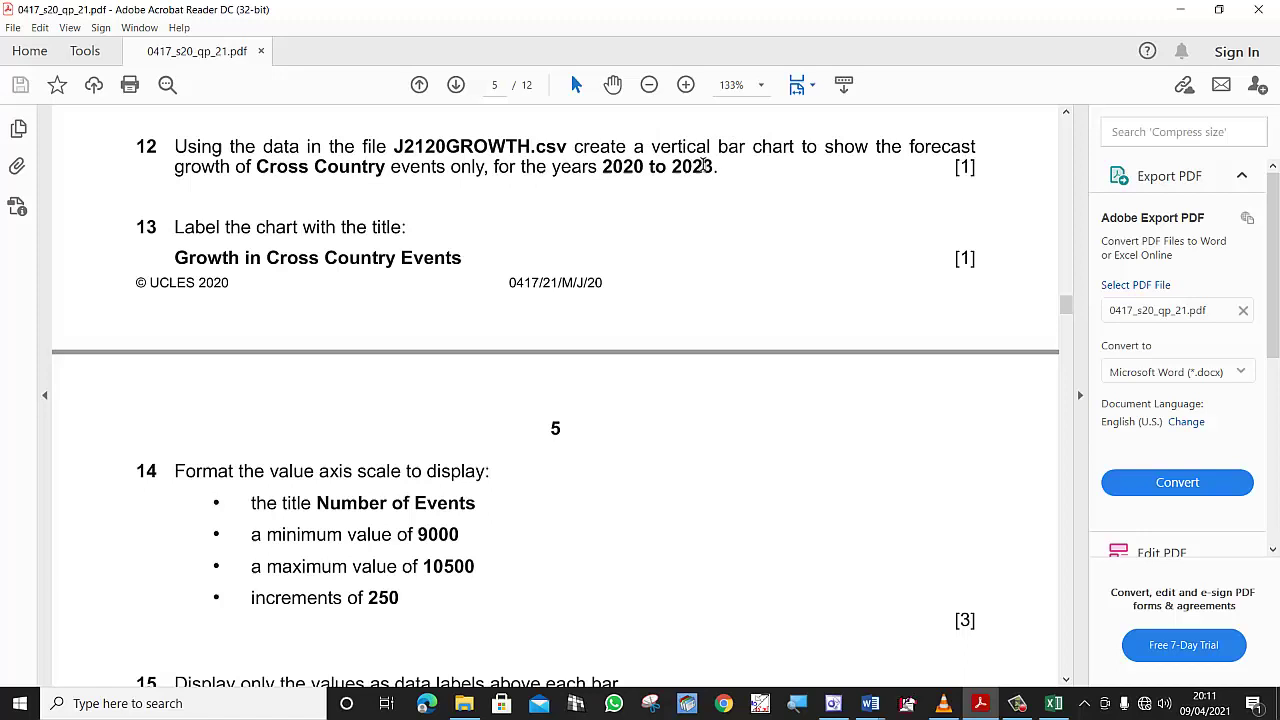
scroll(168, 230, down, 1)
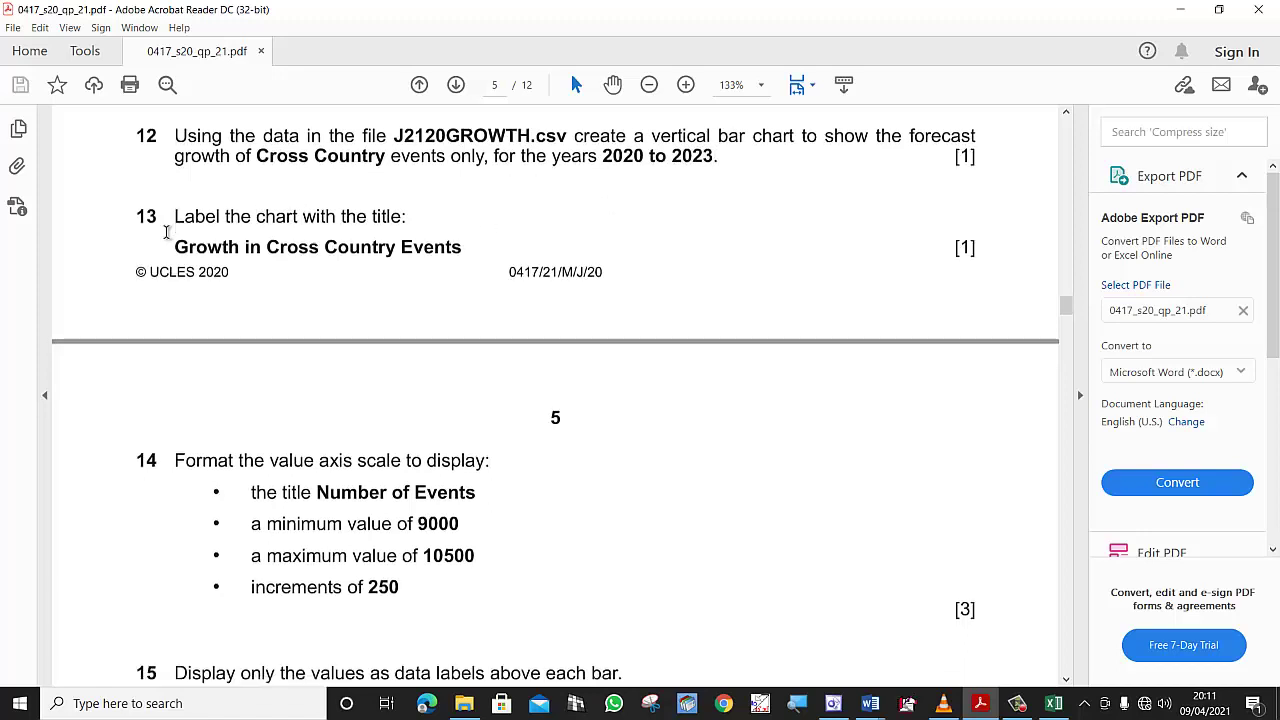
scroll(167, 230, down, 1)
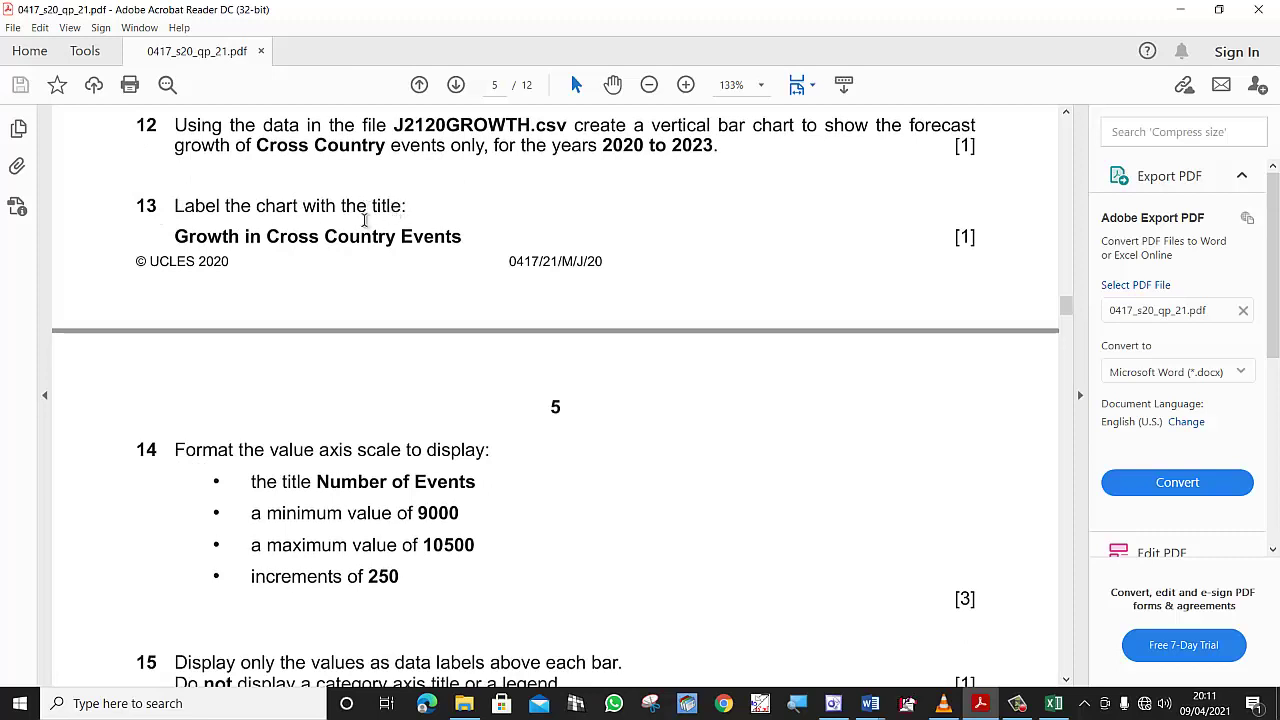
mouse_move(176, 236)
mouse_down()
mouse_move(462, 238)
mouse_move(440, 238)
mouse_up()
key(ctrl+c)
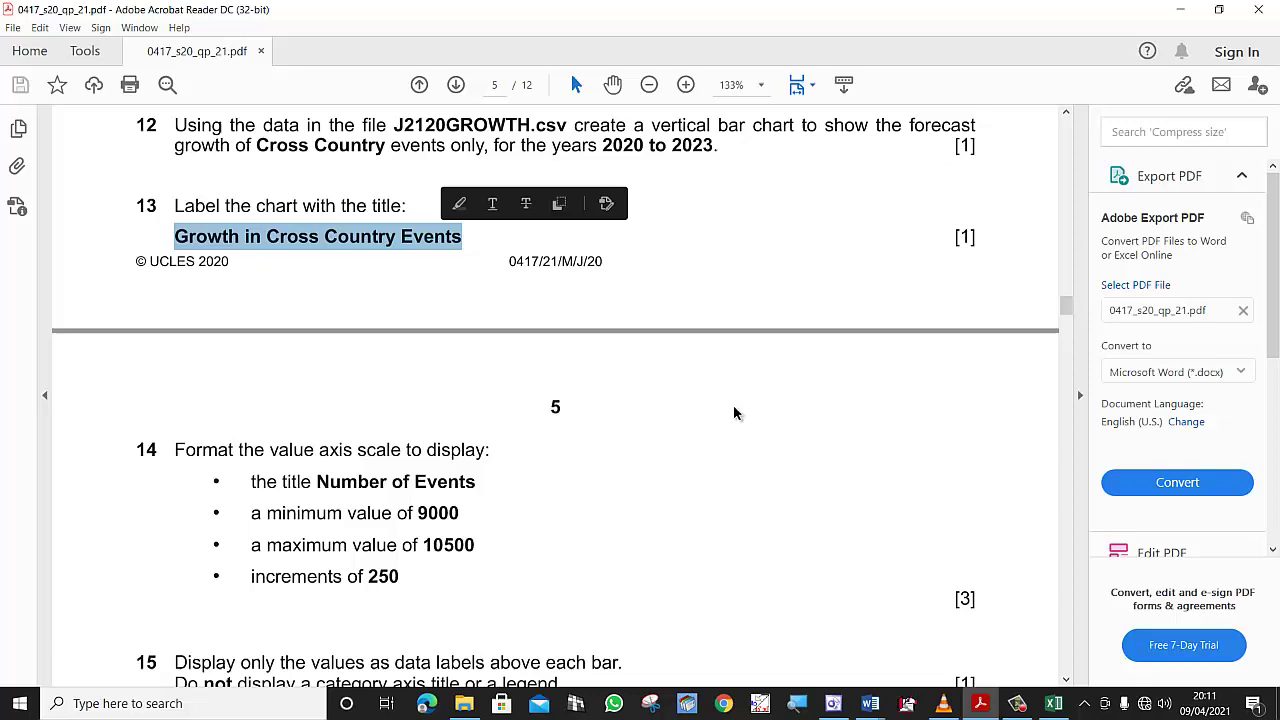
Return to Excel and replace the placeholder chart title with the copied text "Growth in Cross Country Events".
click(1045, 705)
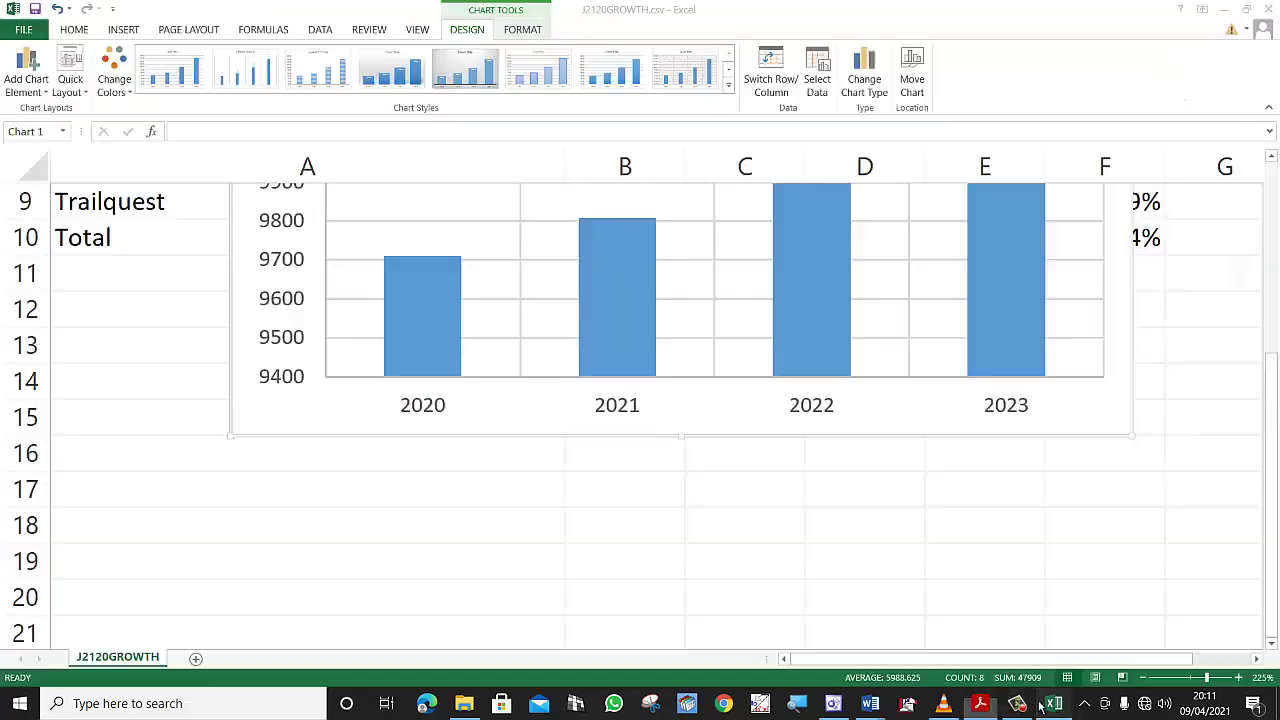
click(631, 349)
scroll(700, 357, up, 2)
scroll(700, 357, up, 2)
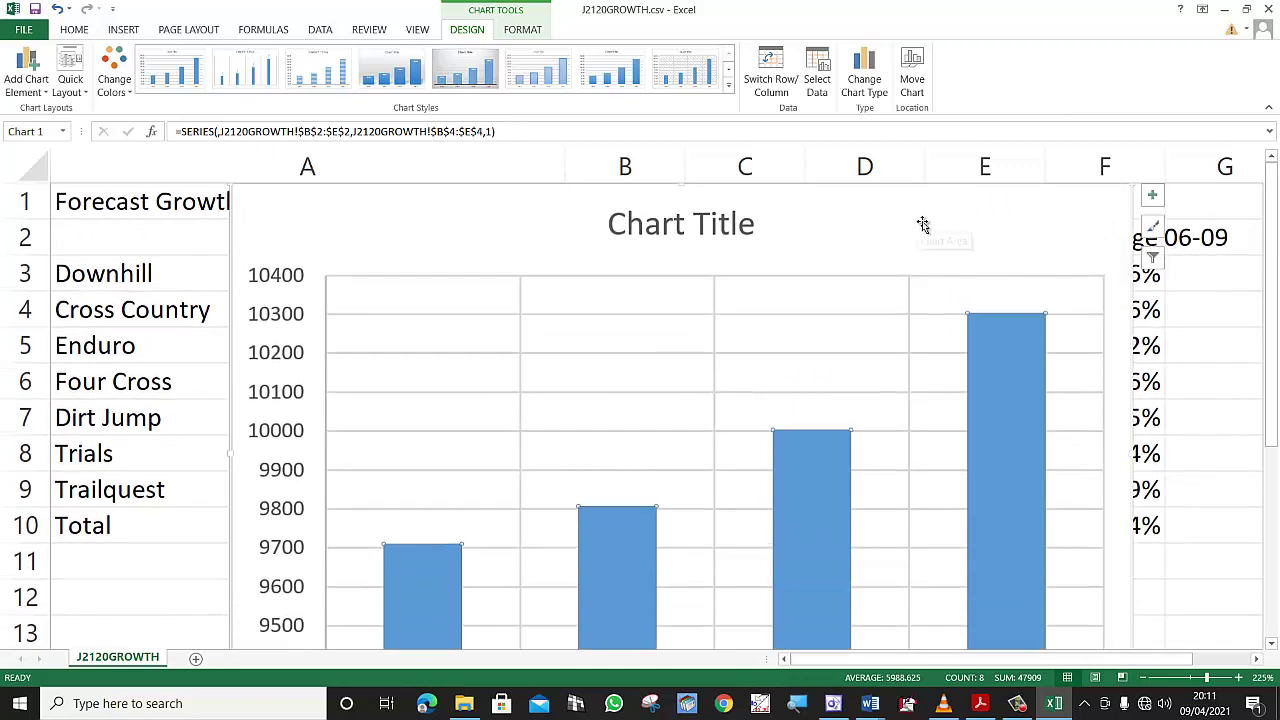
click(661, 230)
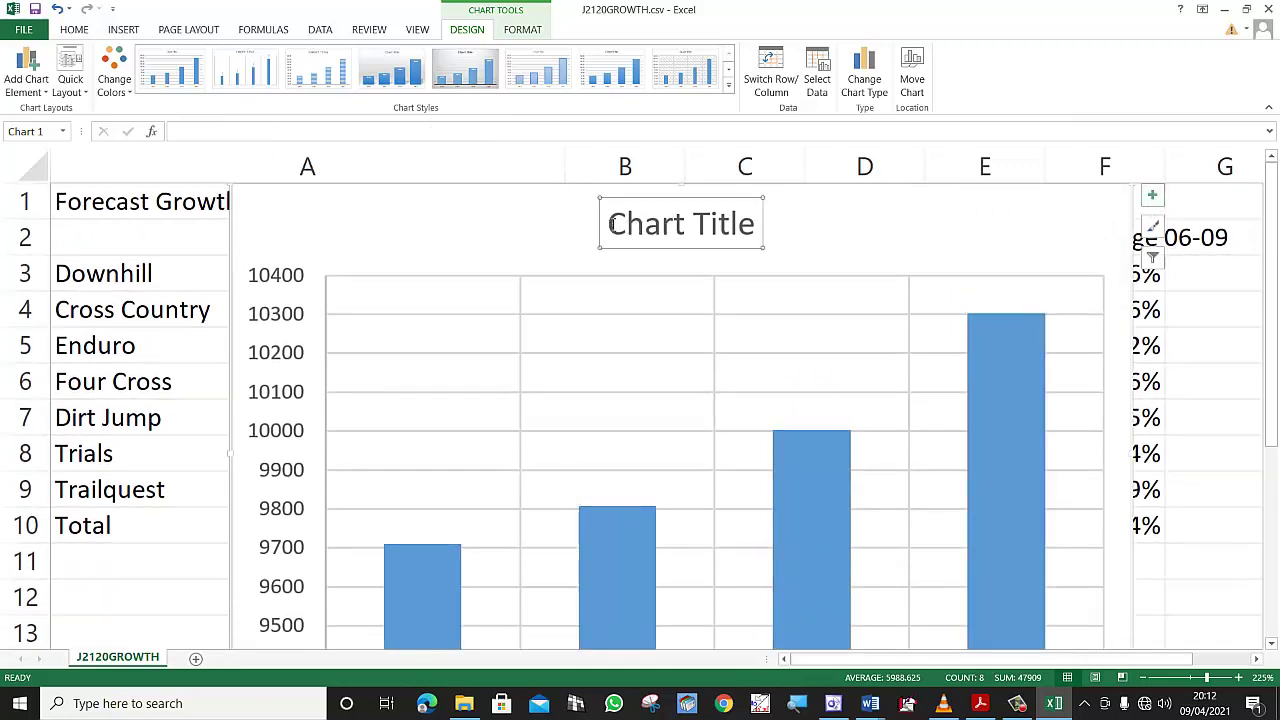
drag(606, 224, 745, 223)
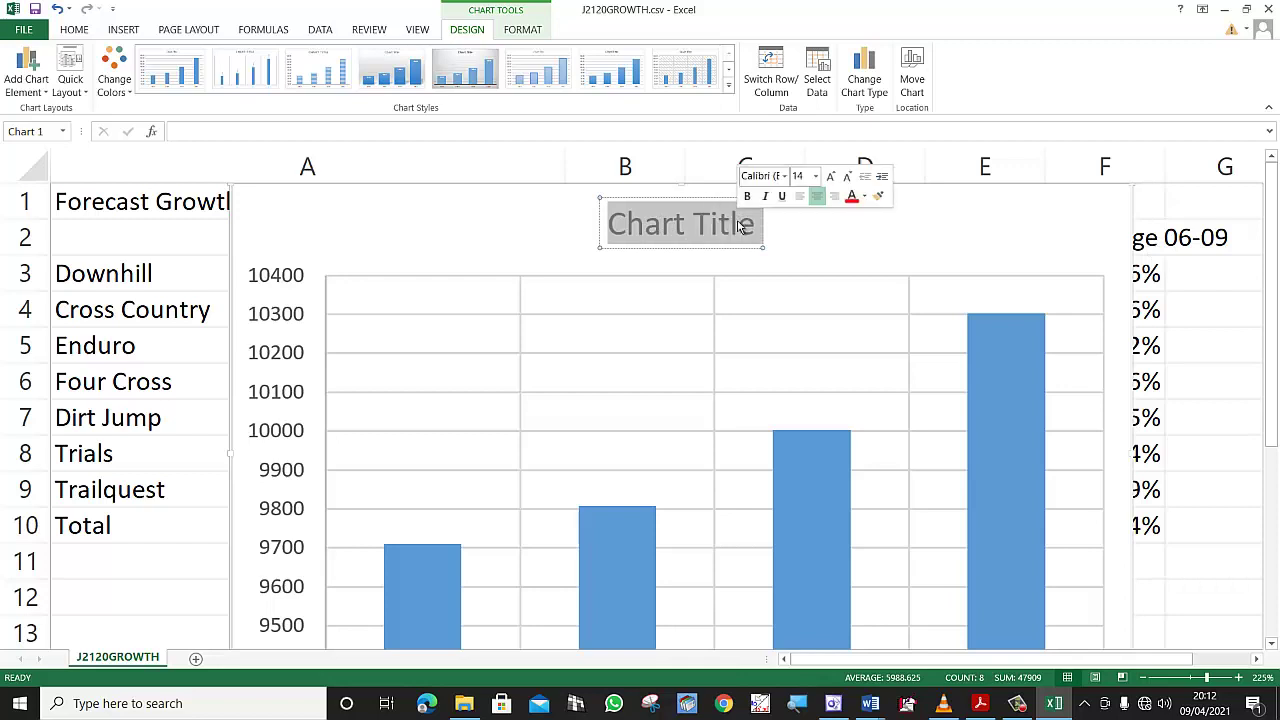
key(ctrl+v)
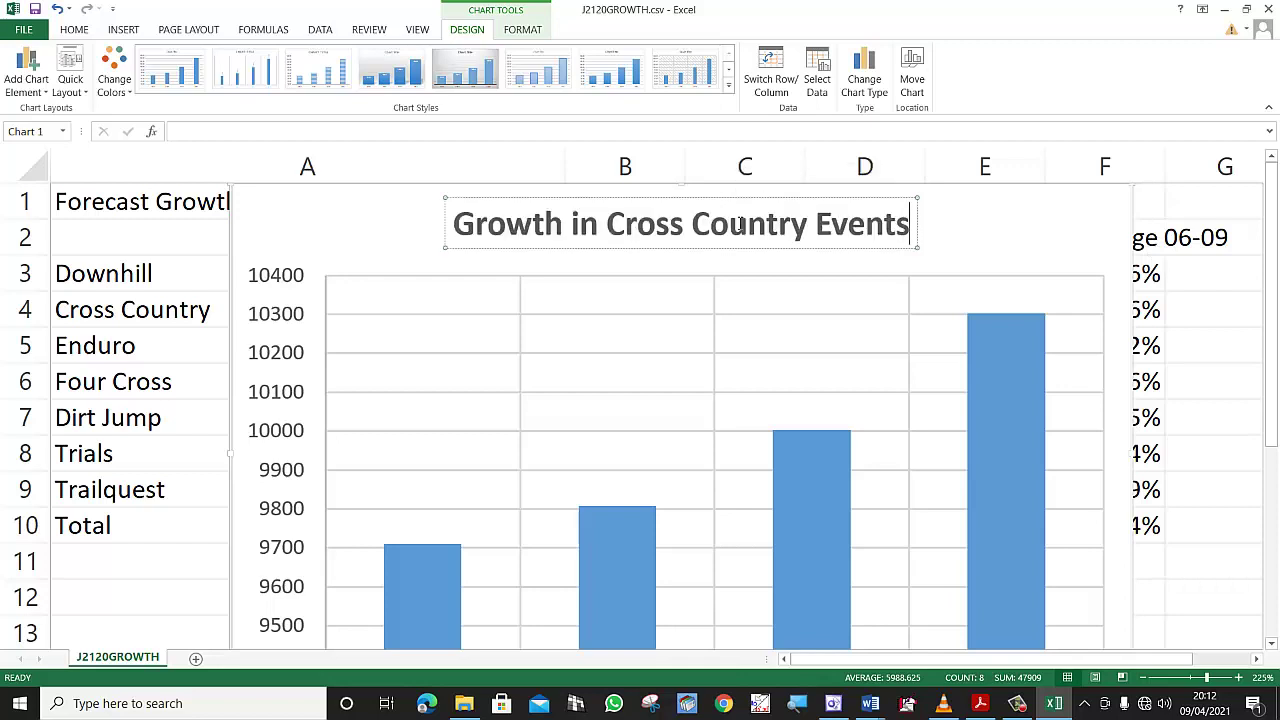
Copy the value axis title "Number of Events" from question 14 of the PDF question paper and return to the Excel chart.
click(980, 703)
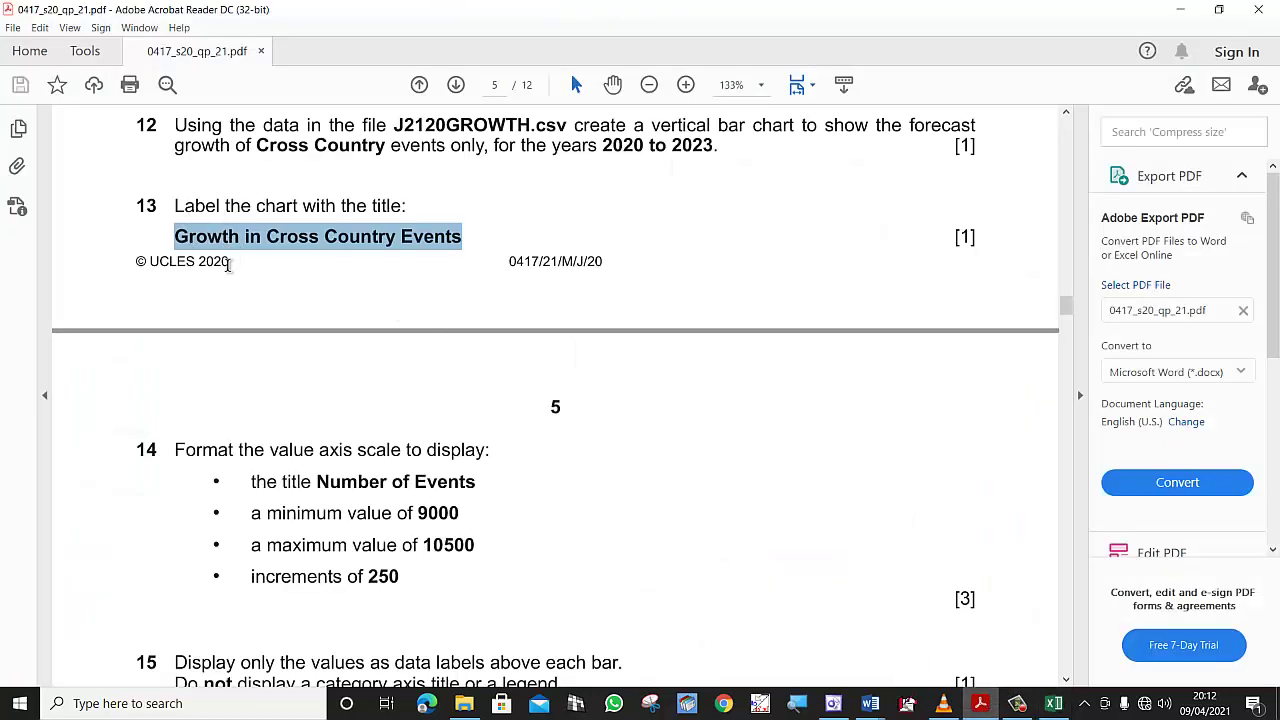
scroll(179, 415, down, 4)
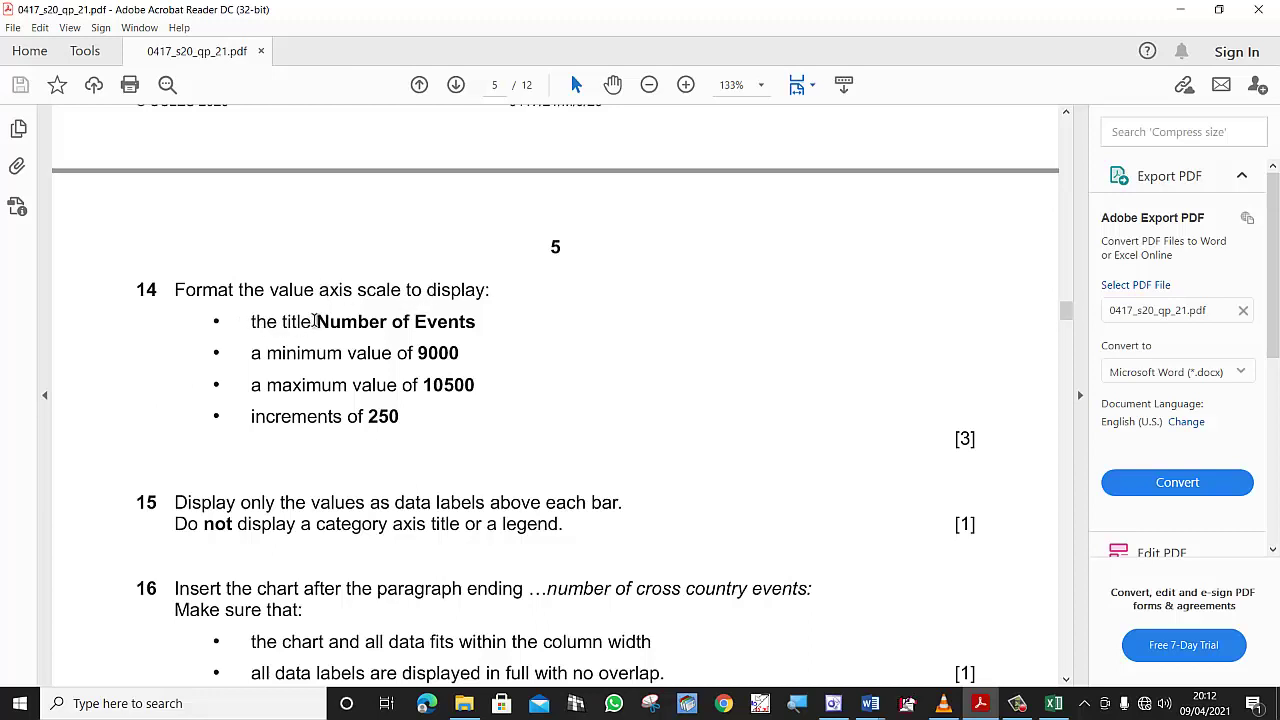
drag(329, 319, 472, 330)
key(ctrl+c)
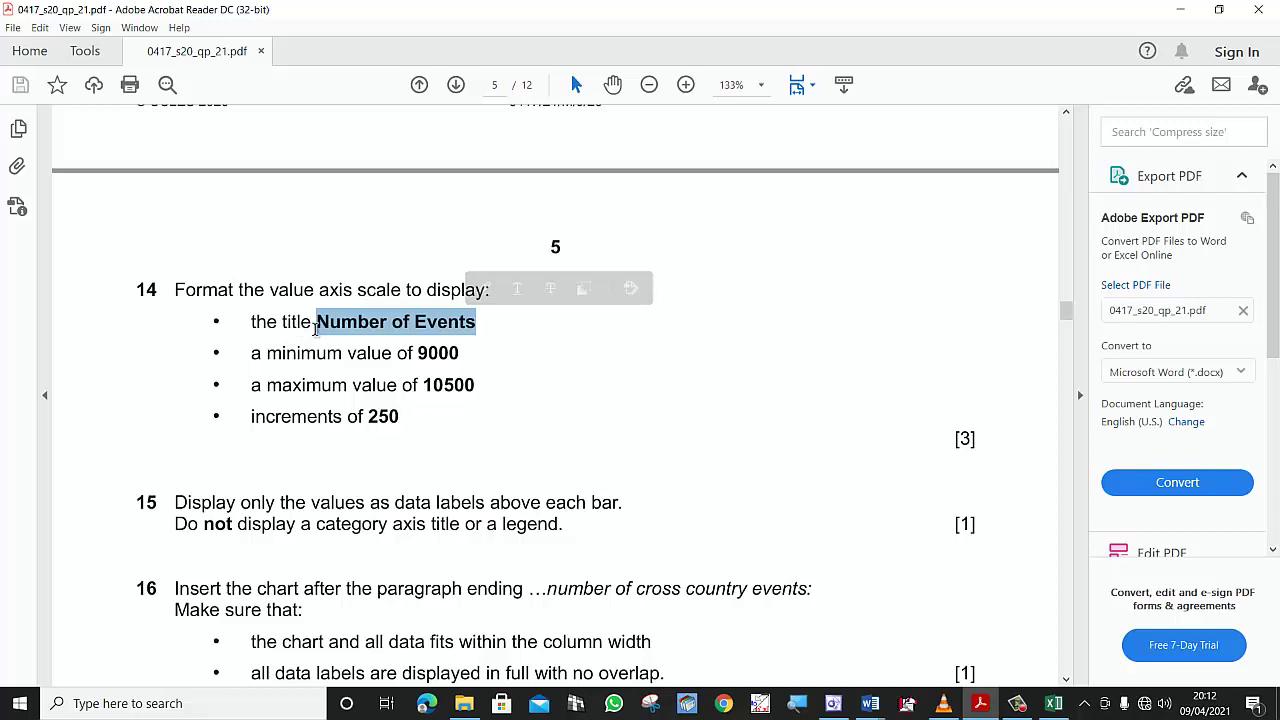
right_click(363, 330)
click(393, 343)
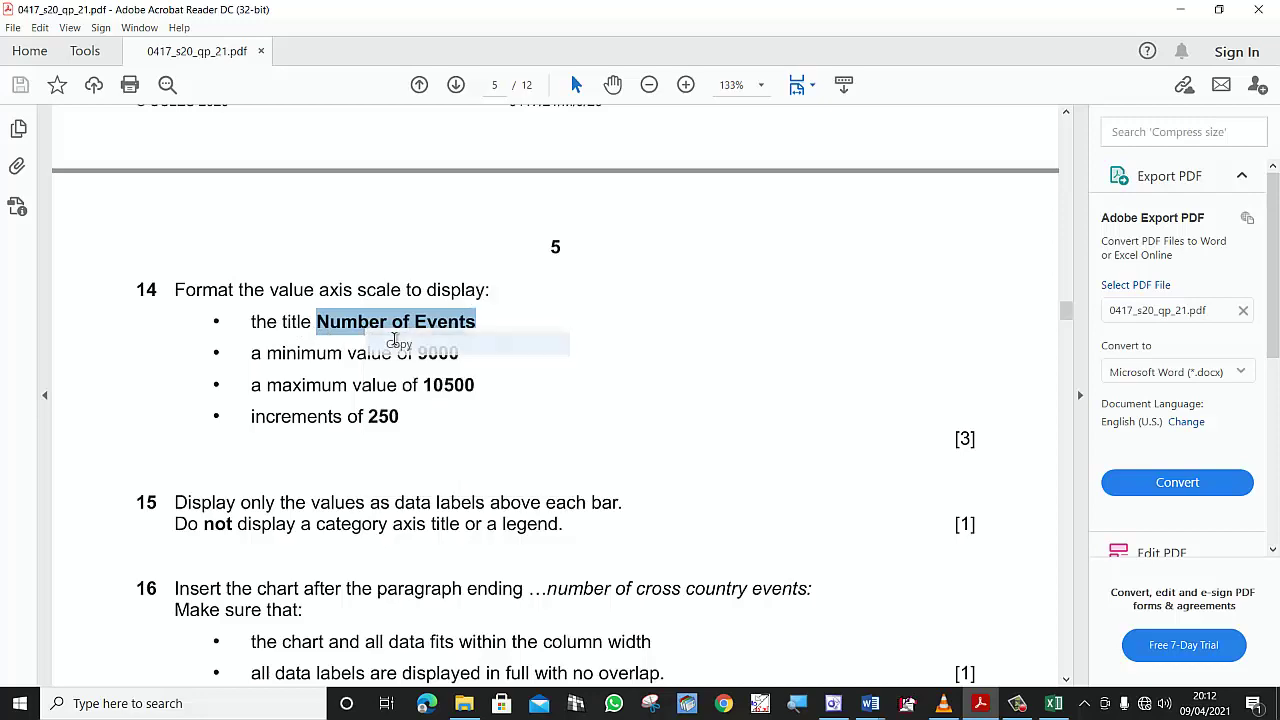
click(1054, 703)
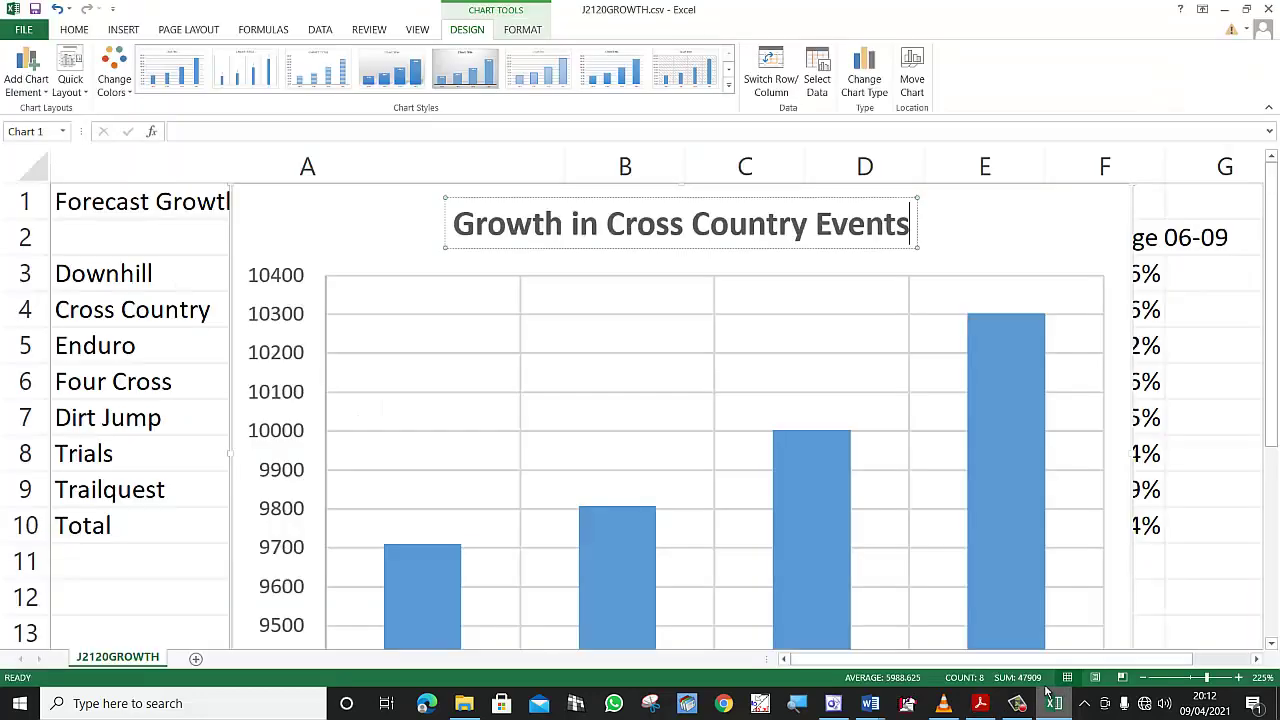
scroll(991, 488, down, 1)
scroll(1040, 366, up, 1)
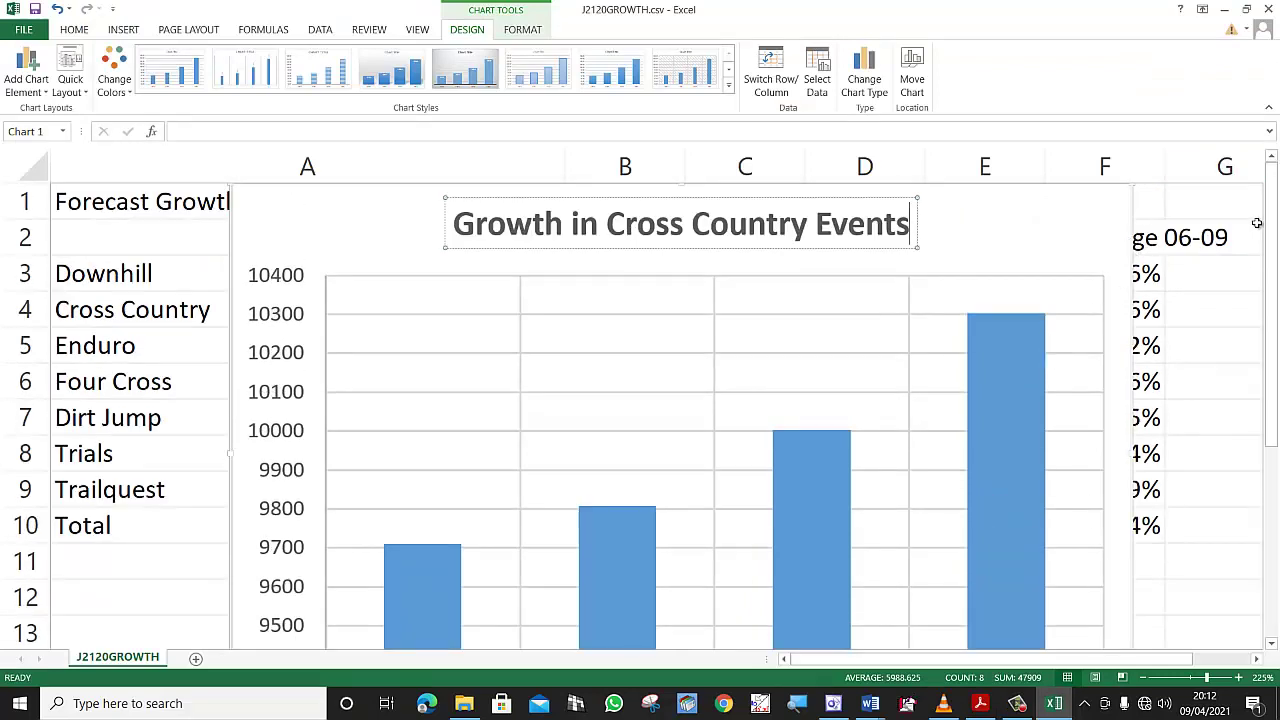
Add axis titles to the chart and replace the vertical axis title with the copied text "Number of Events".
click(1049, 220)
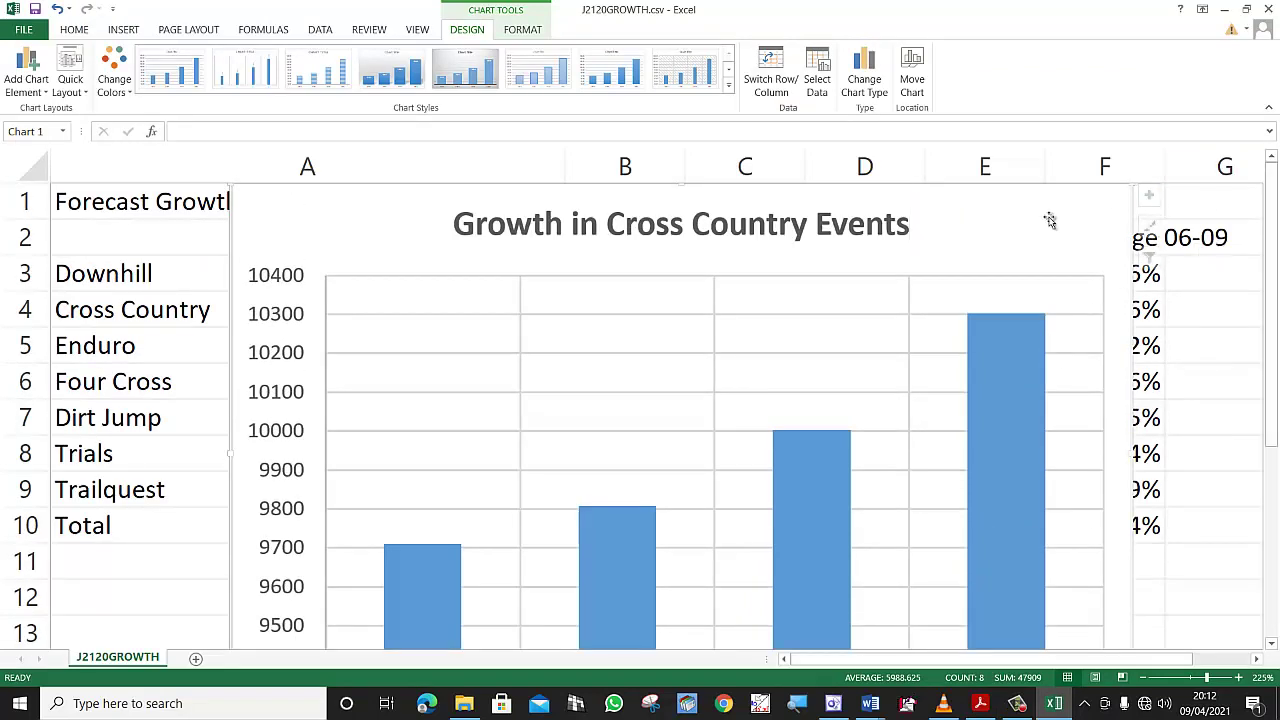
click(1152, 195)
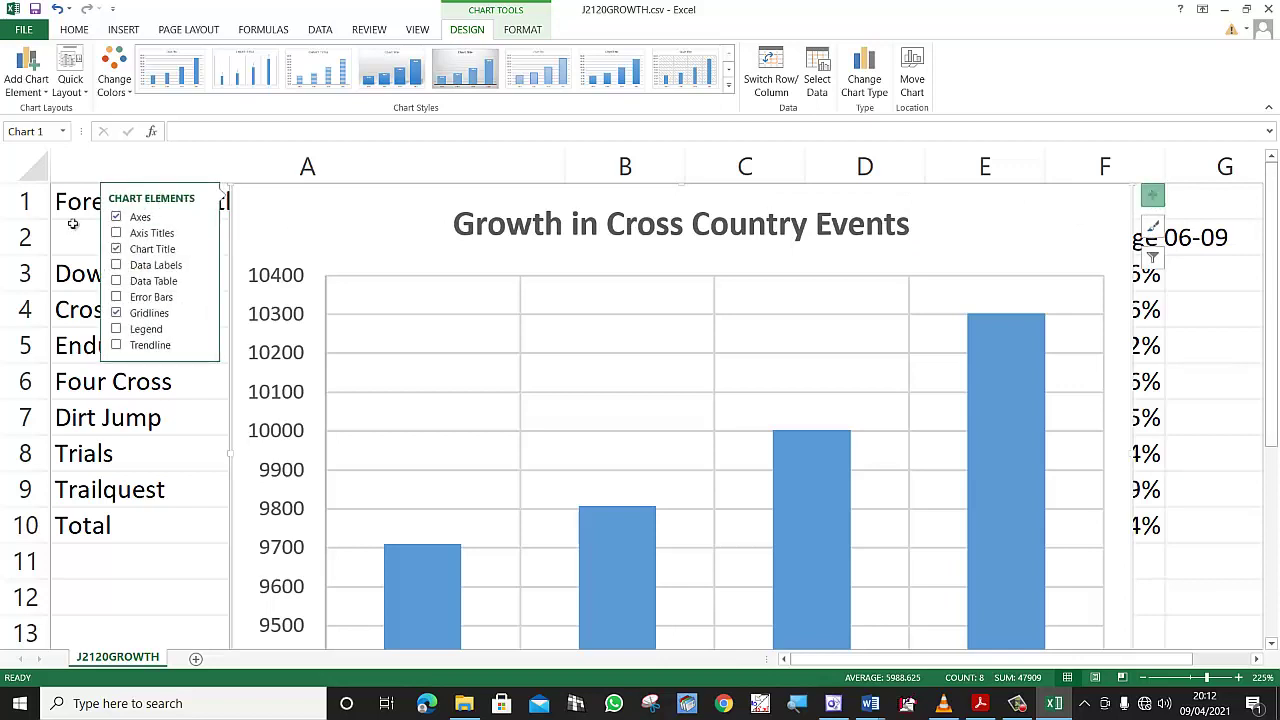
click(140, 233)
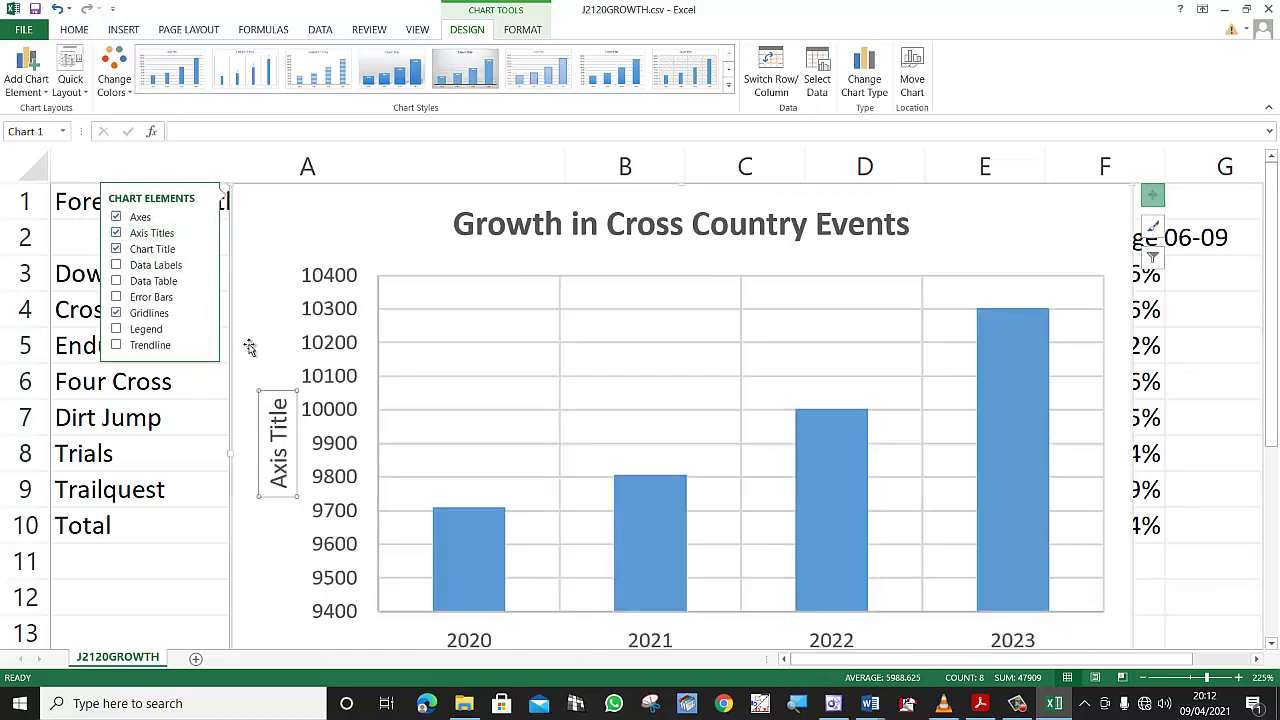
drag(291, 488, 281, 410)
key(ctrl+v)
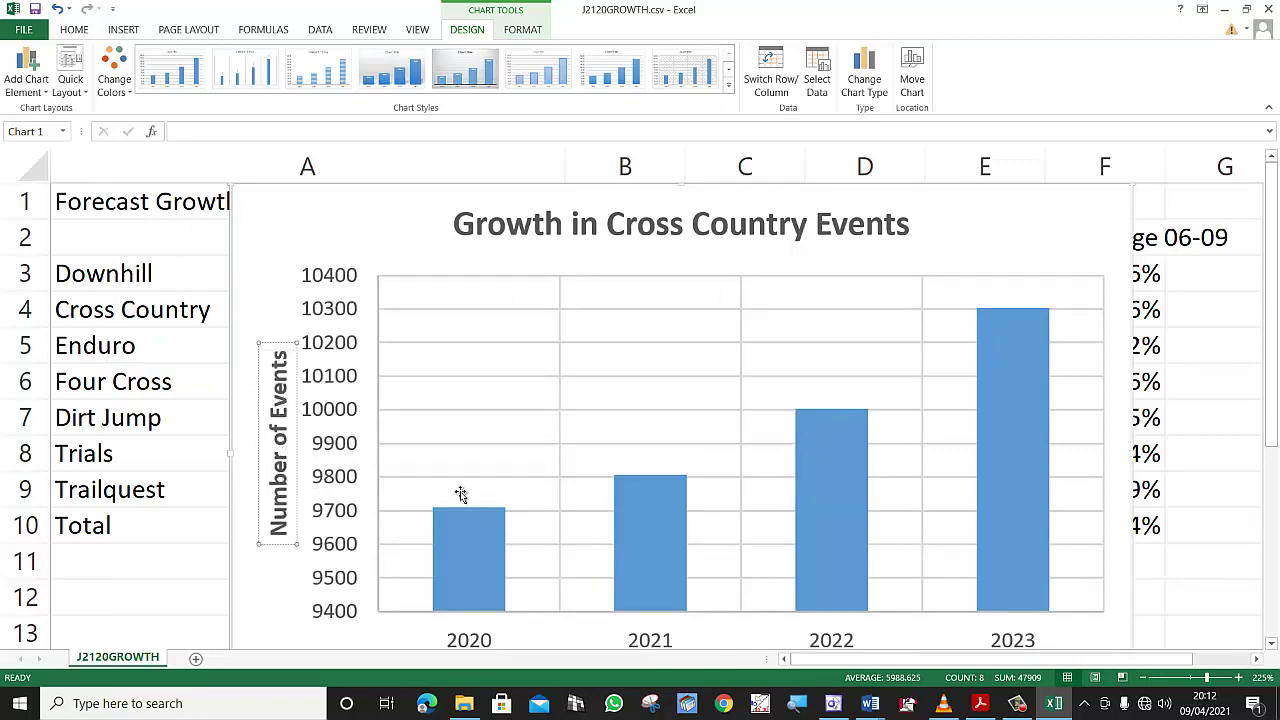
Delete the placeholder category axis title below the years.
scroll(460, 494, down, 3)
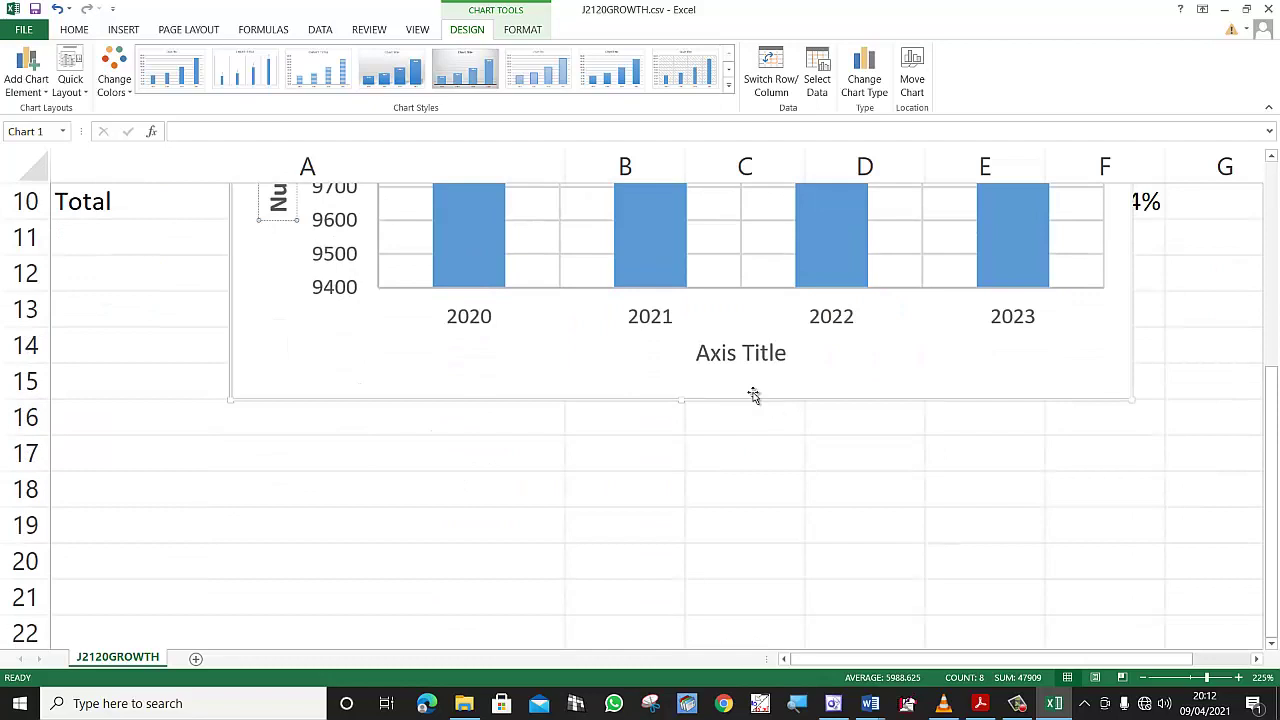
click(709, 357)
key(Delete)
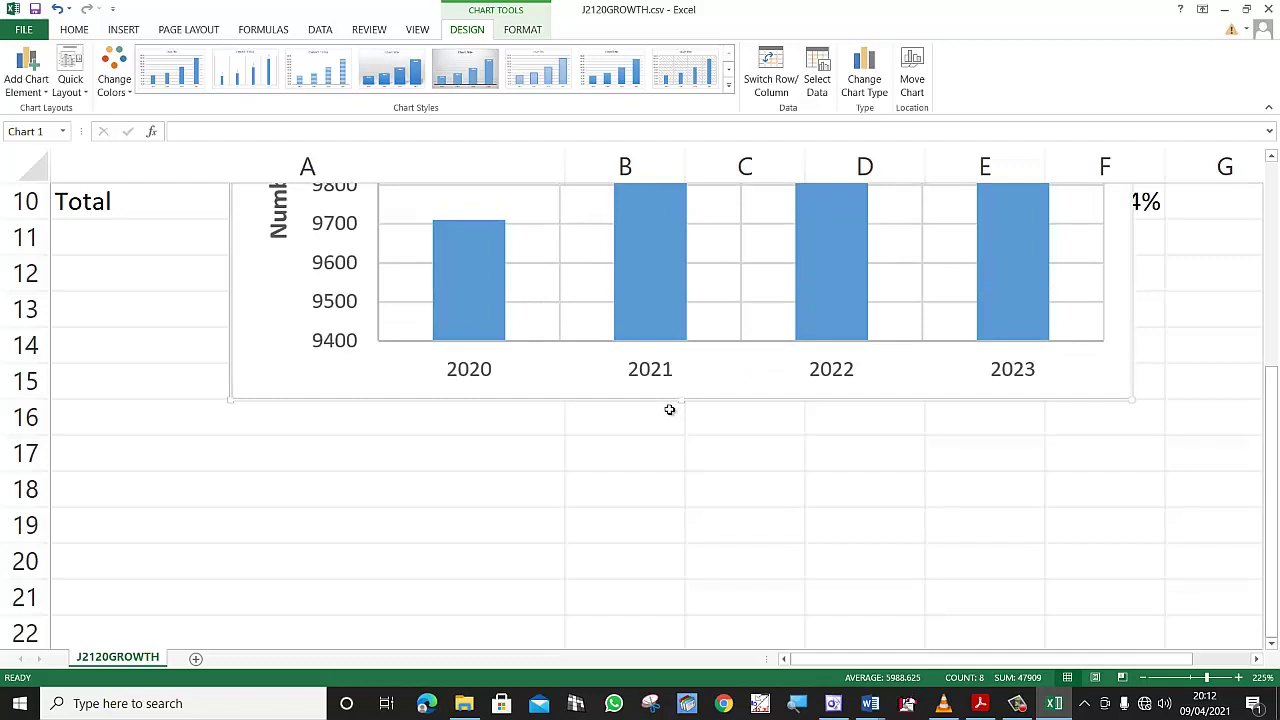
Check the scale requirements in question 14 in Acrobat Reader, then return to Excel and open the value axis formatting options.
click(980, 703)
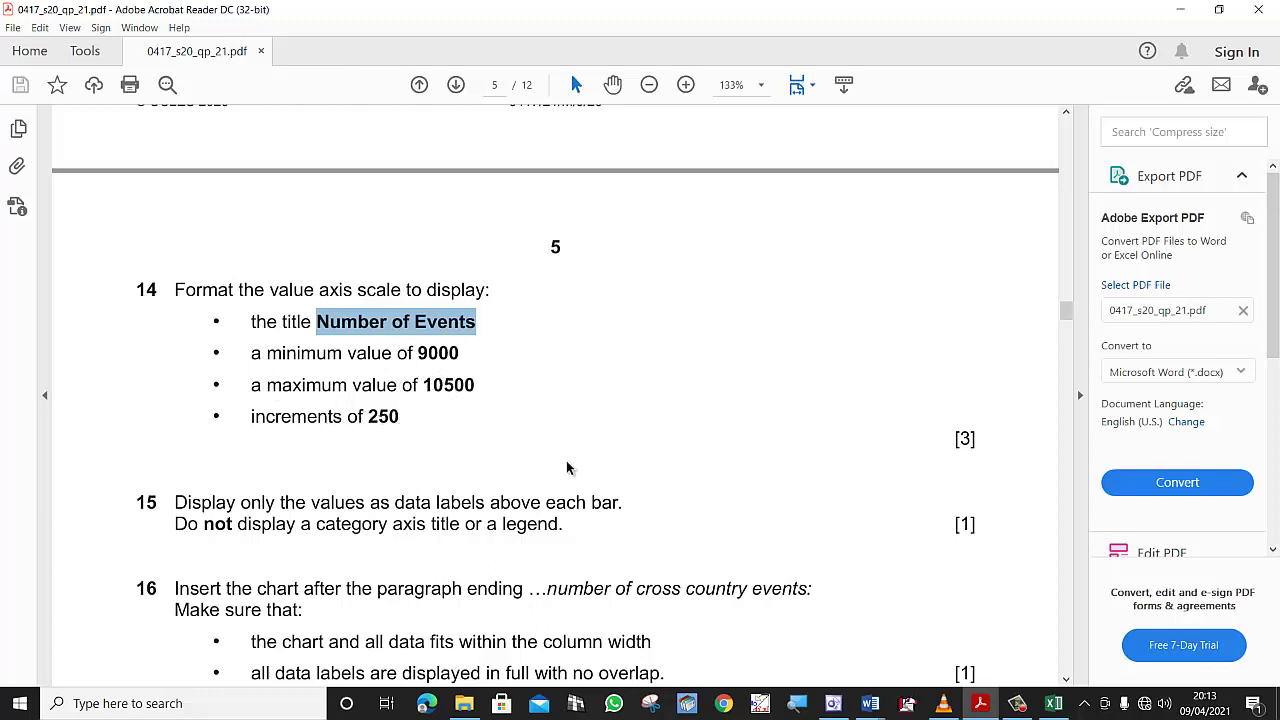
click(1046, 707)
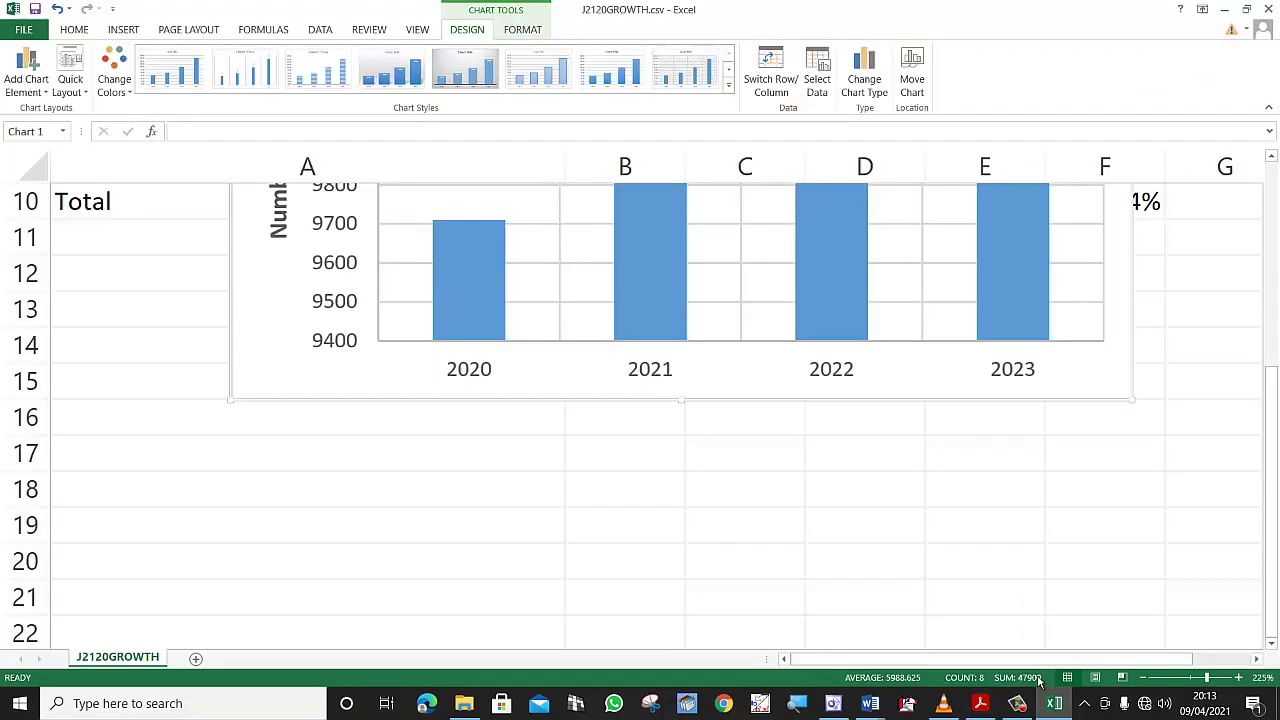
scroll(706, 431, up, 3)
click(316, 369)
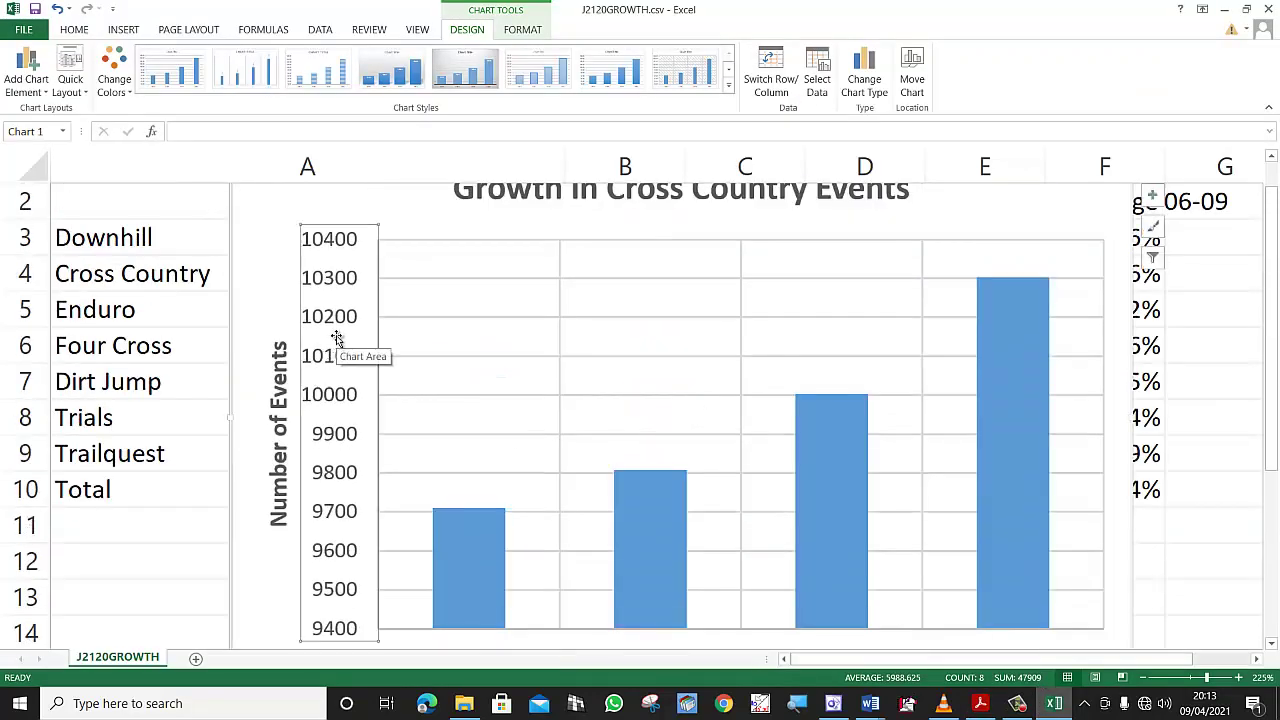
right_click(336, 335)
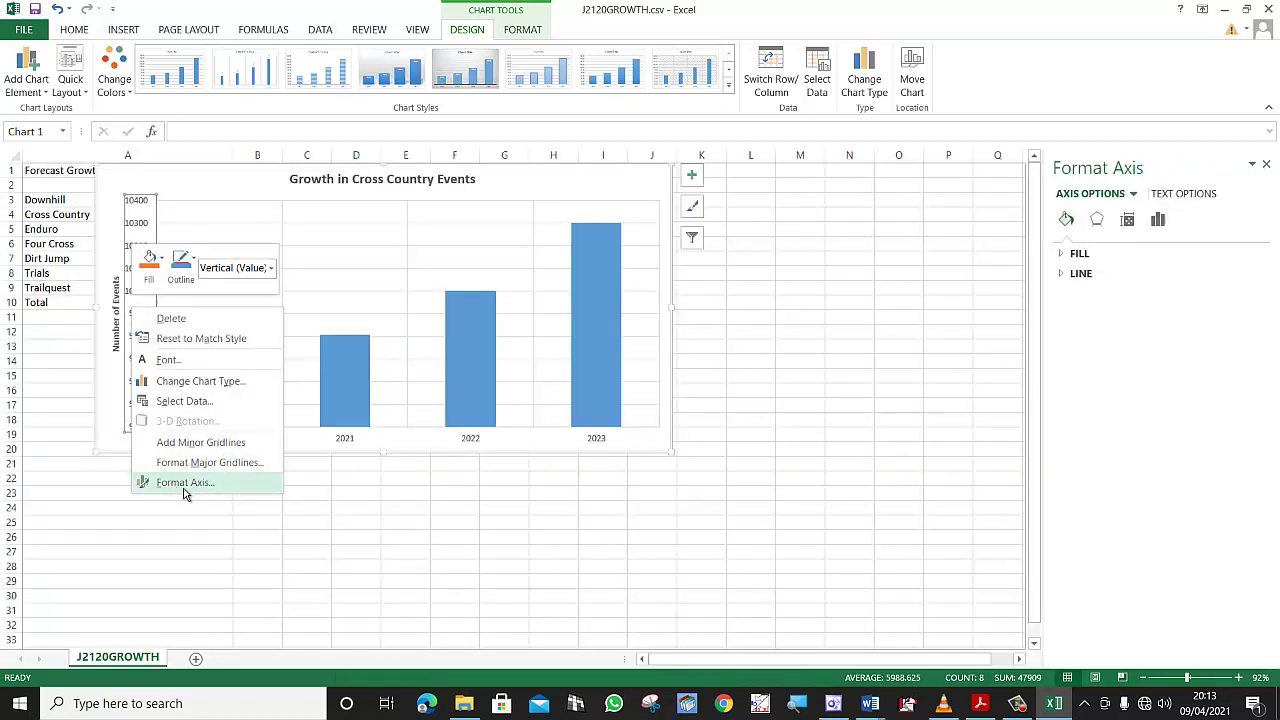
click(185, 484)
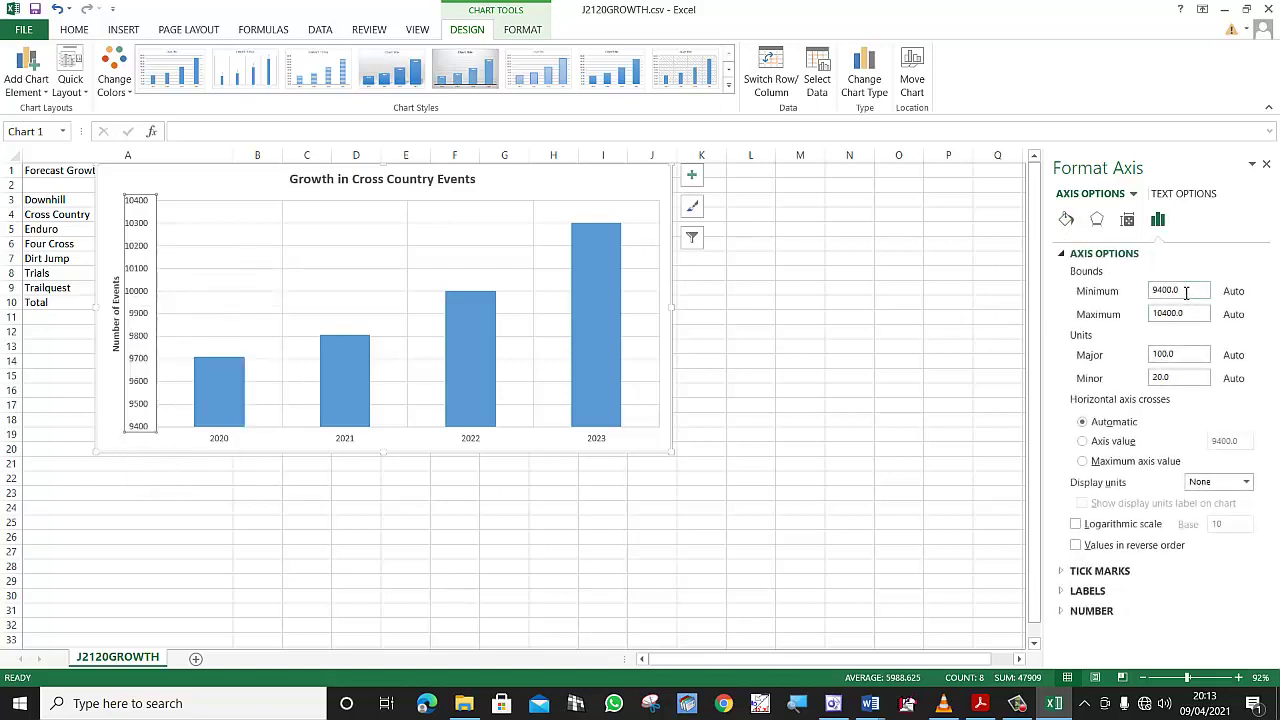
Set the value axis minimum to 9000, the maximum to 10500 and the major unit to 250.
drag(1184, 293, 1148, 293)
text(90)
click(1184, 313)
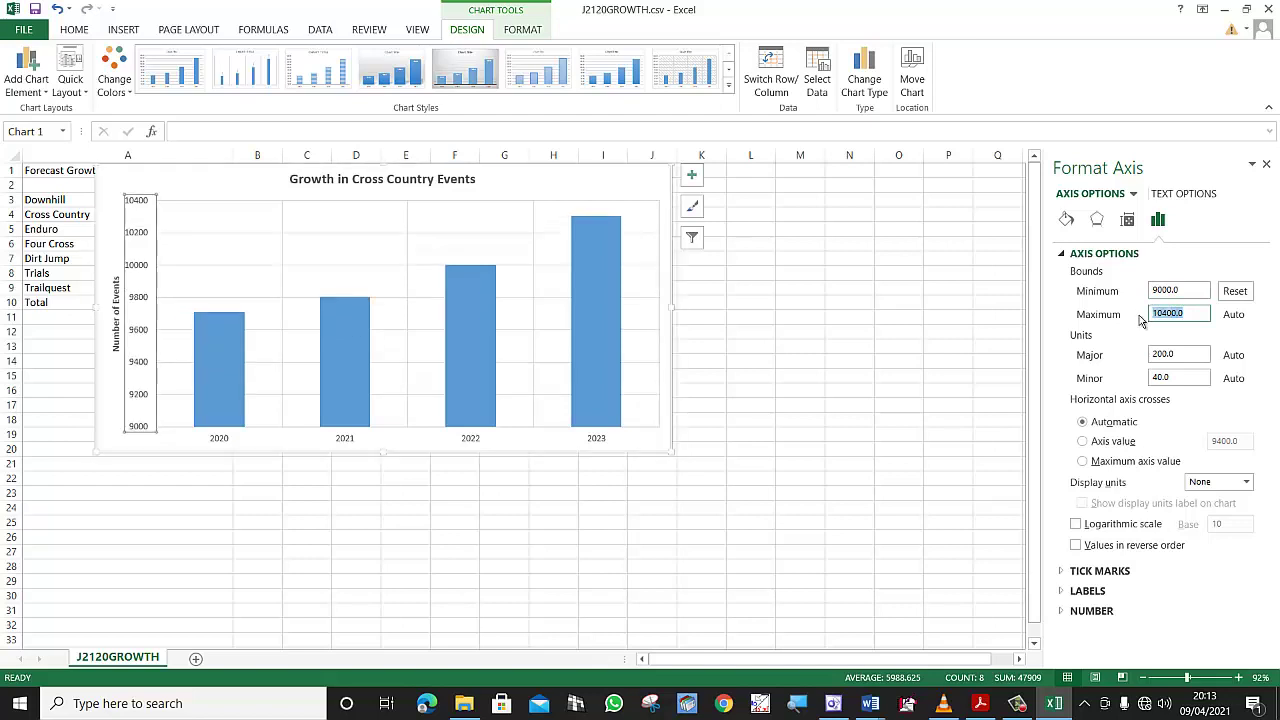
text(1)
drag(1179, 354, 1161, 357)
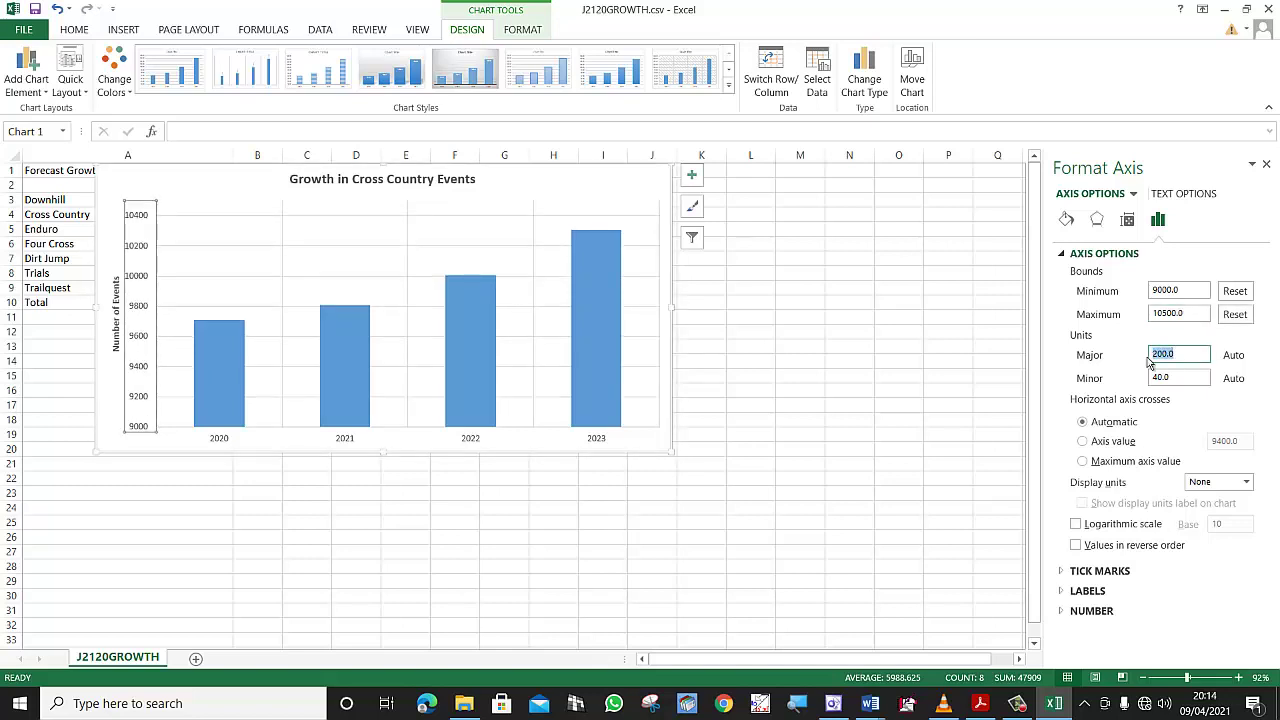
text(250)
click(849, 331)
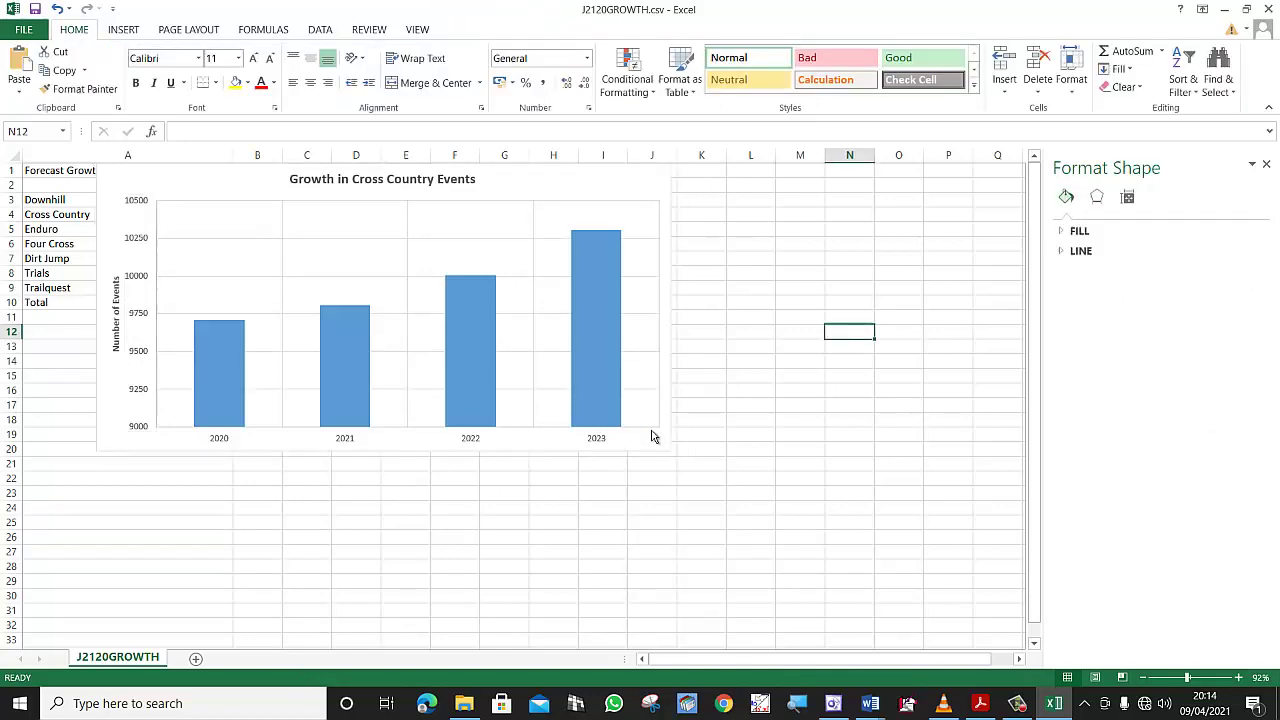
Read question 15 in Acrobat Reader, return to Excel and add data labels showing the values above each bar.
click(980, 703)
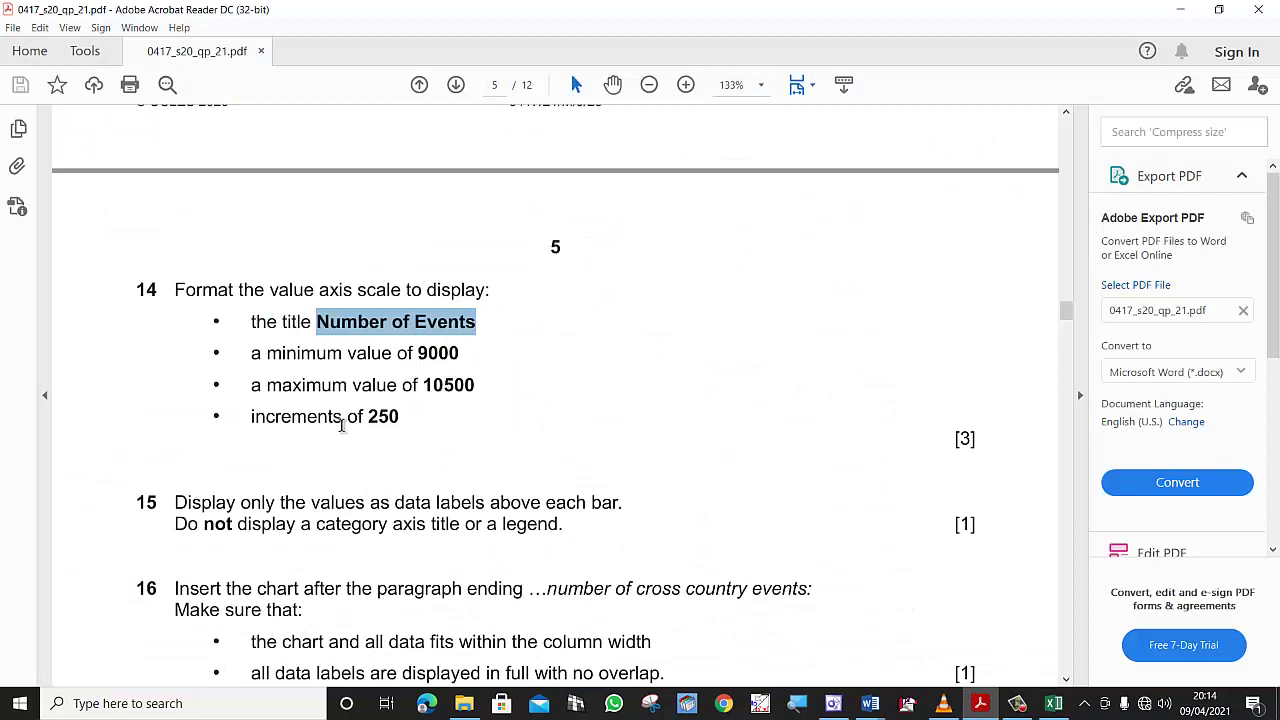
scroll(271, 549, down, 2)
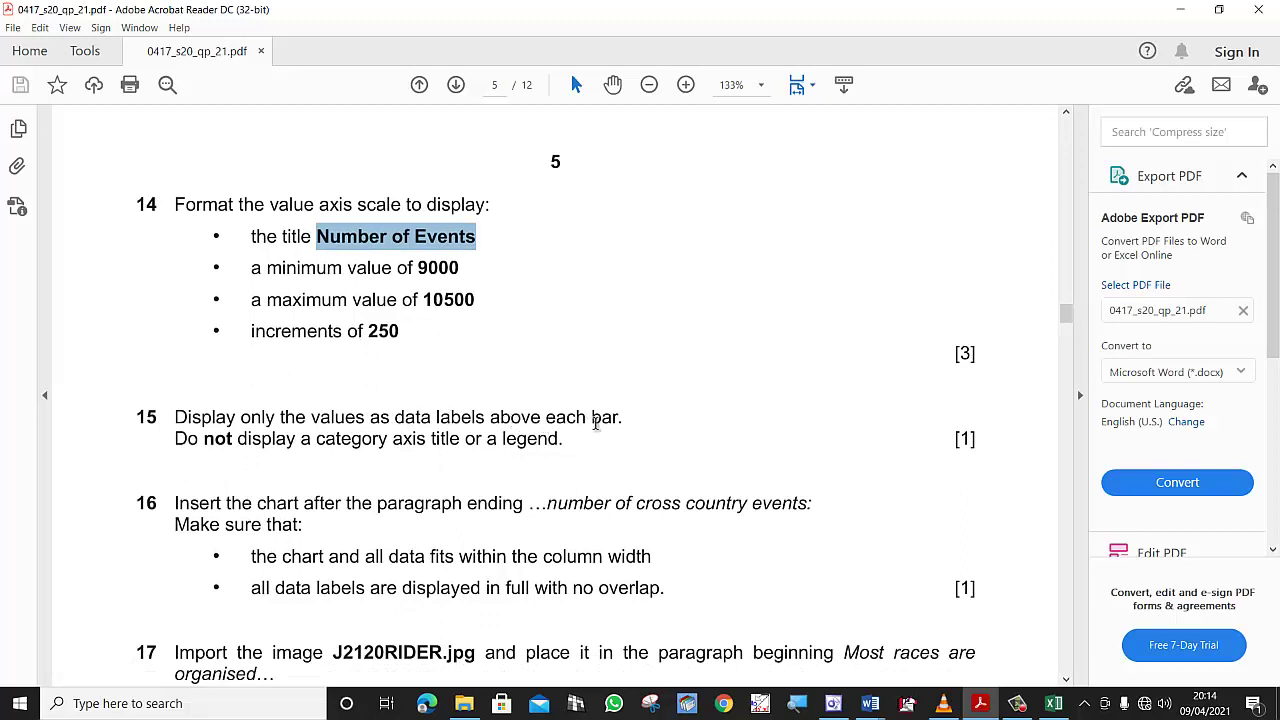
click(1040, 695)
click(491, 376)
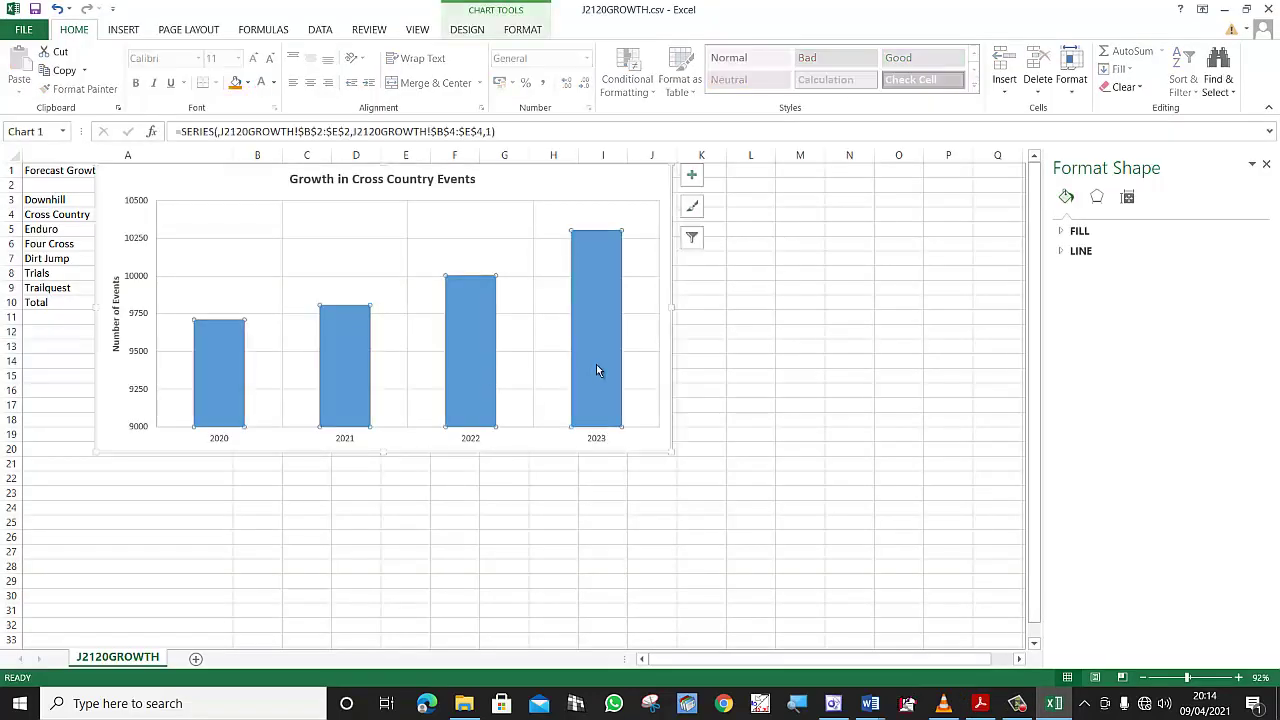
right_click(596, 360)
click(691, 177)
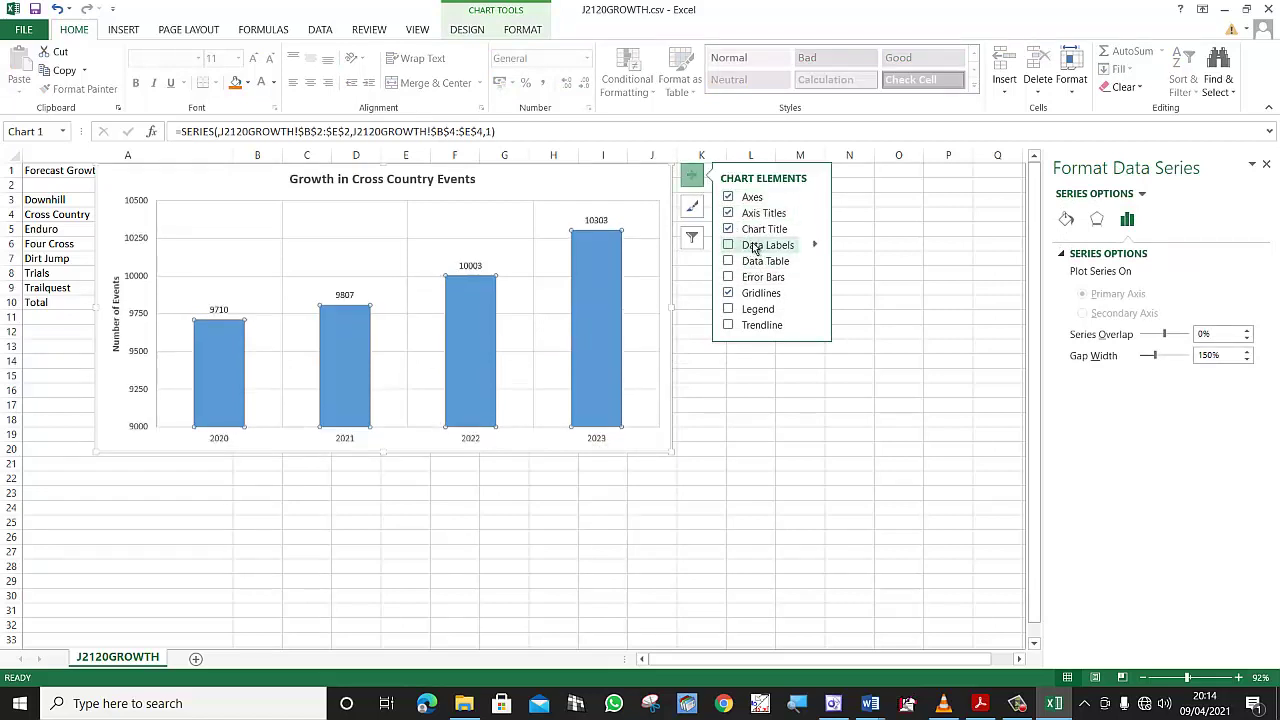
click(729, 246)
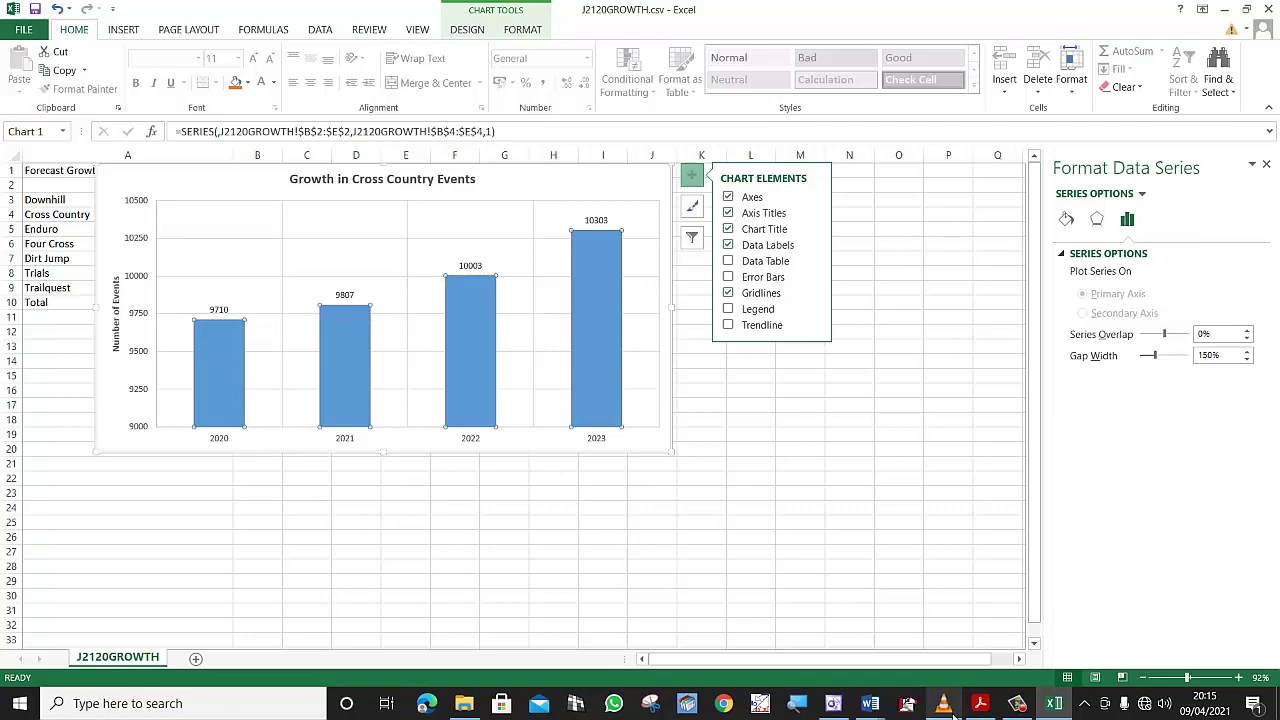
Reread question 15 in Acrobat Reader and check the chart's legend setting in Excel against it.
click(980, 703)
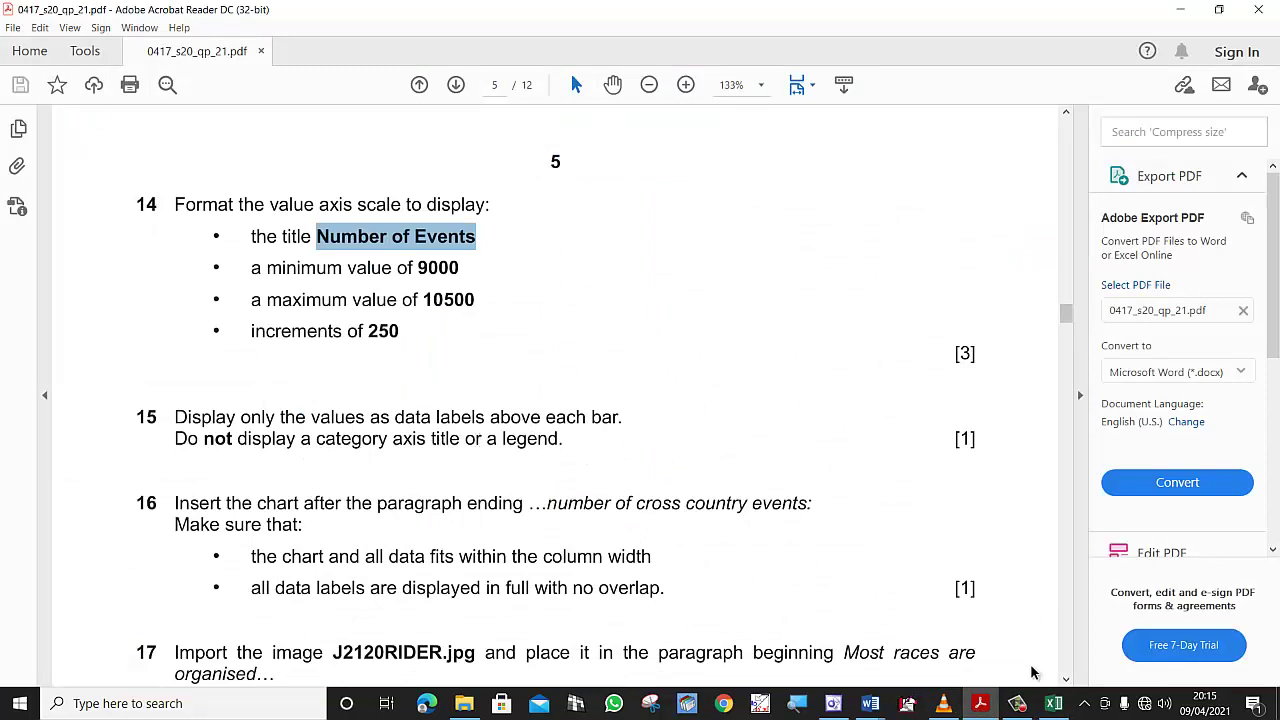
click(1054, 703)
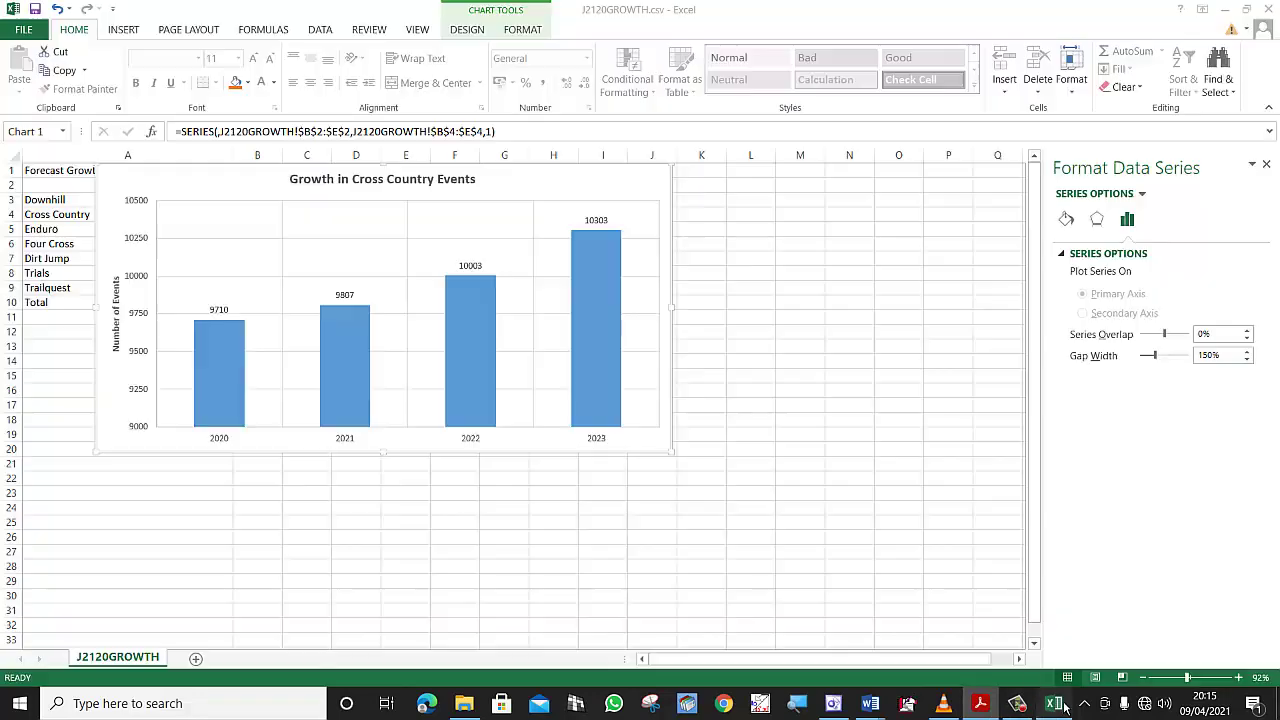
click(691, 176)
click(758, 310)
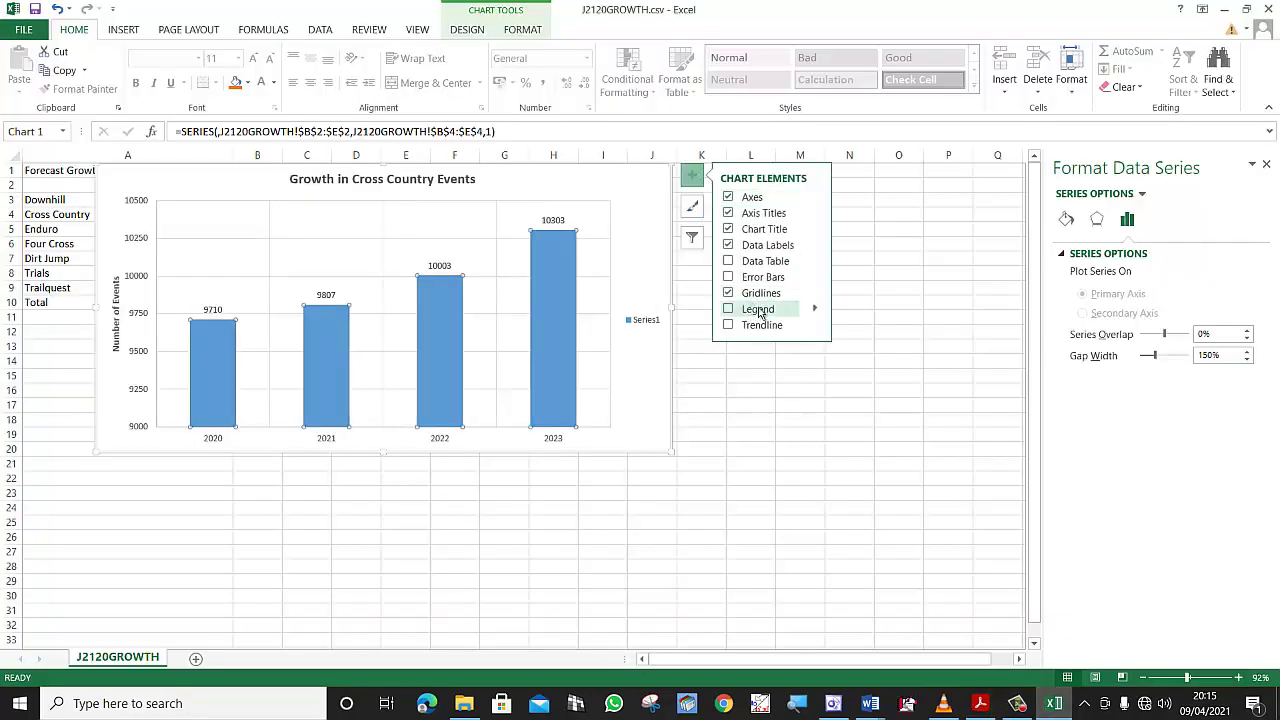
click(980, 703)
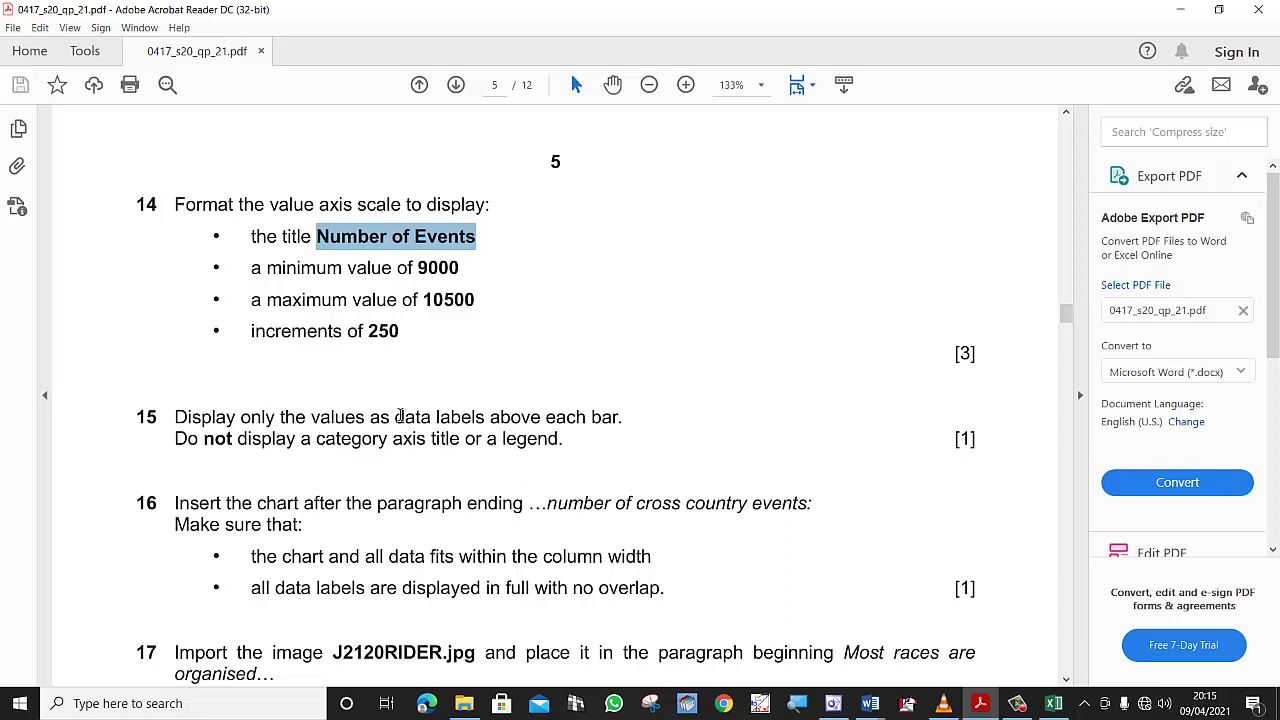
click(1056, 705)
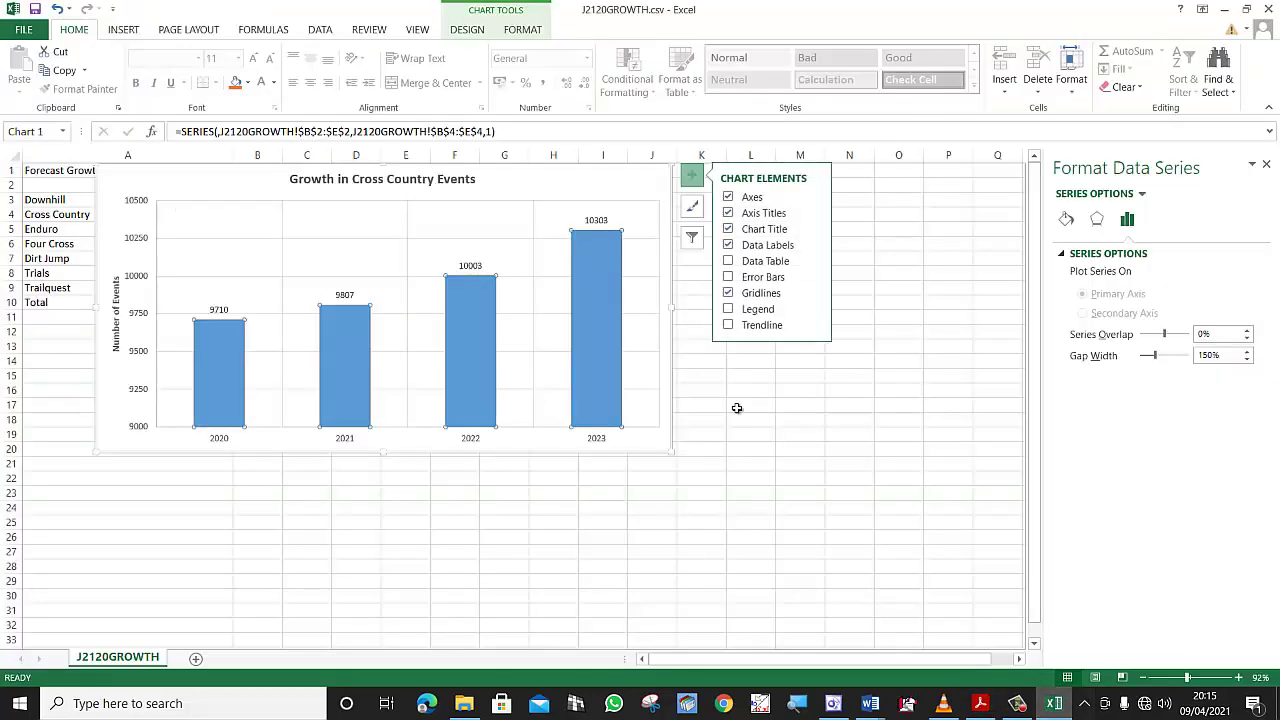
click(750, 437)
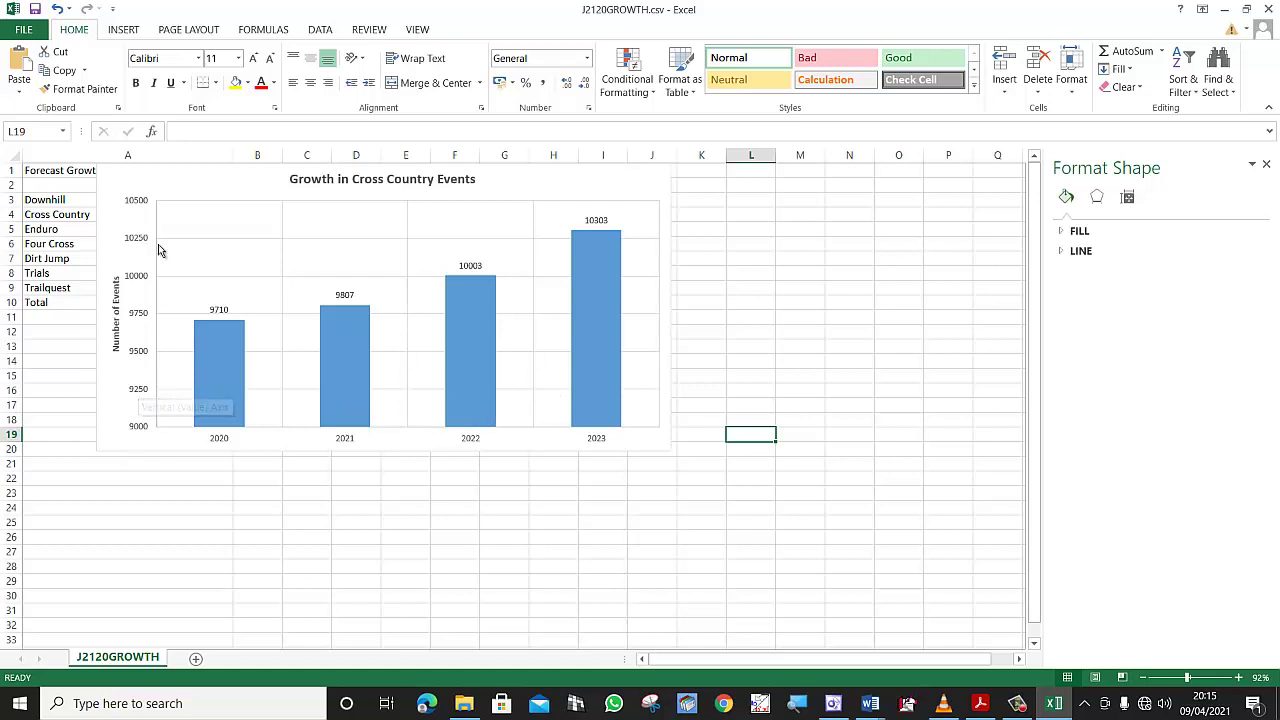
Review the value axis bounds, units and crossing value in the axis formatting options, then close them.
right_click(140, 276)
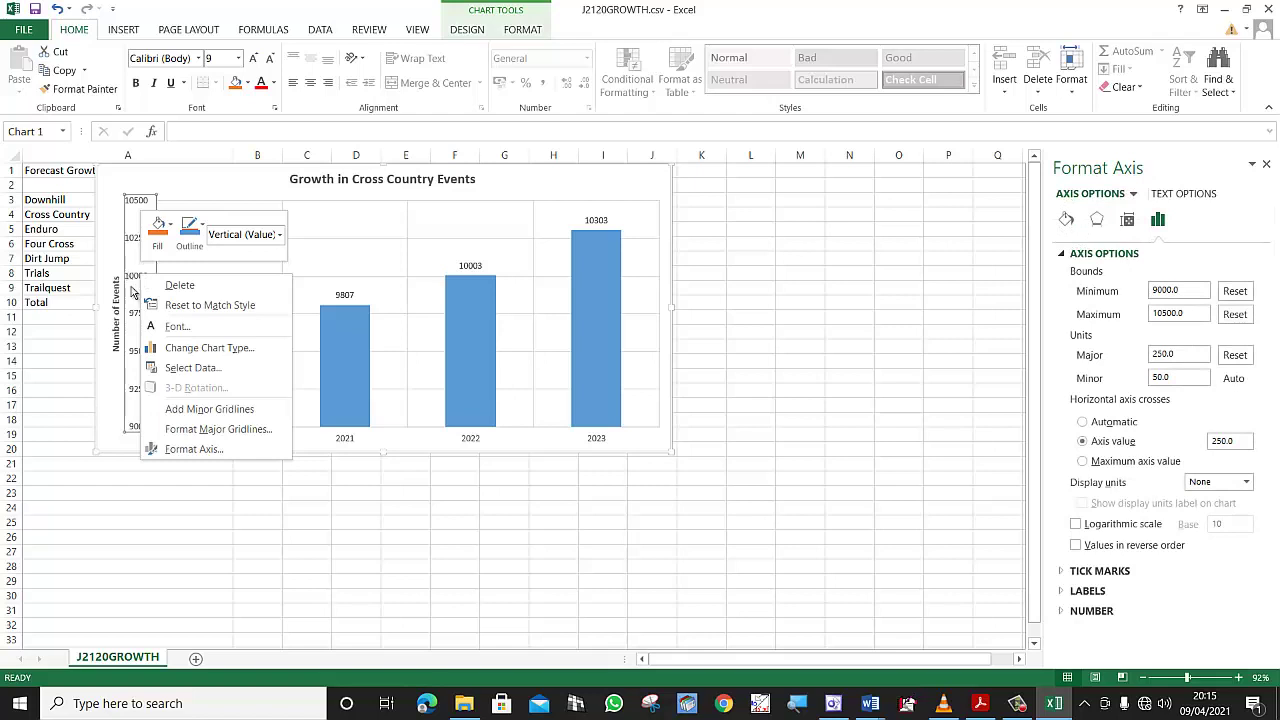
click(183, 451)
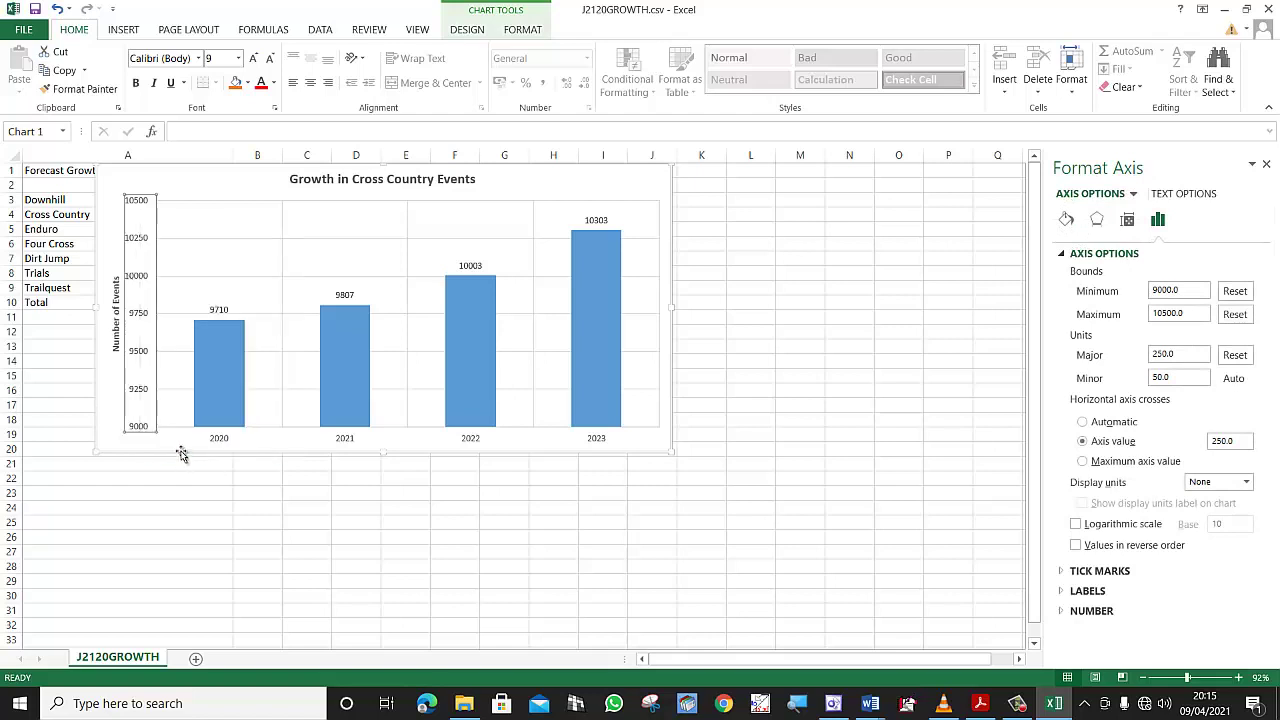
click(1264, 166)
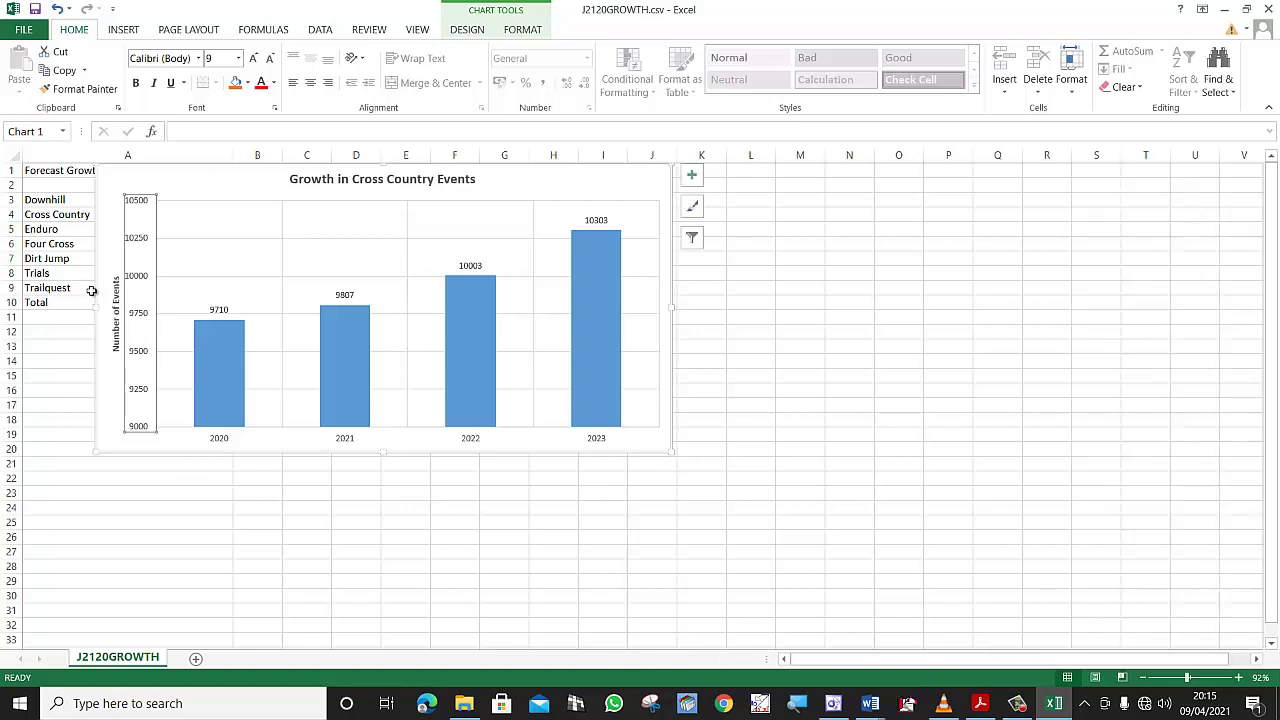
double_click(158, 330)
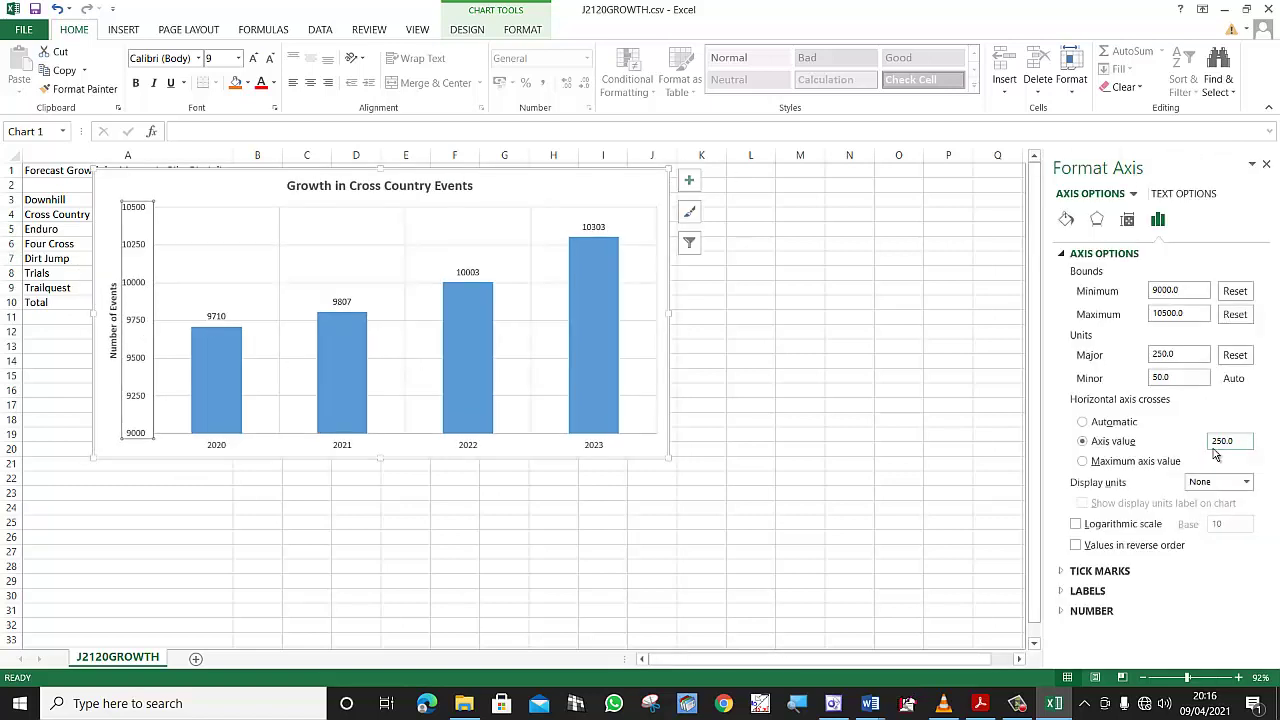
click(1266, 164)
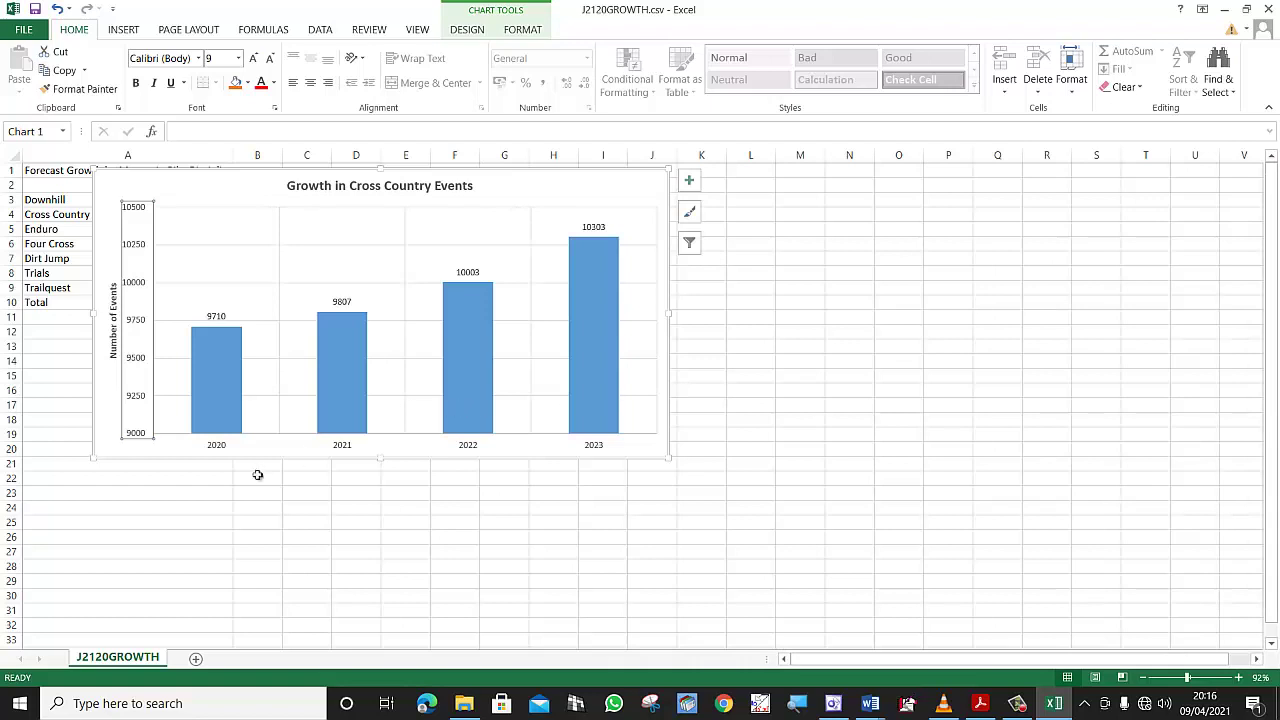
click(288, 480)
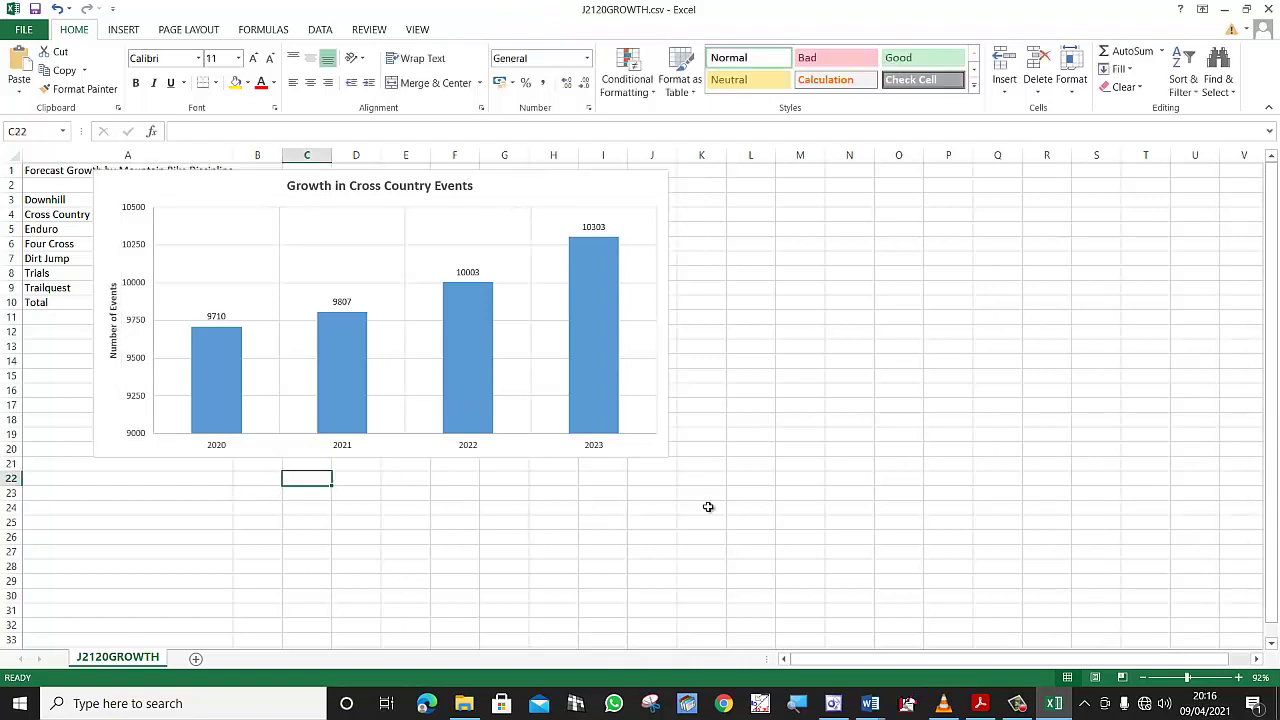
right_click(855, 553)
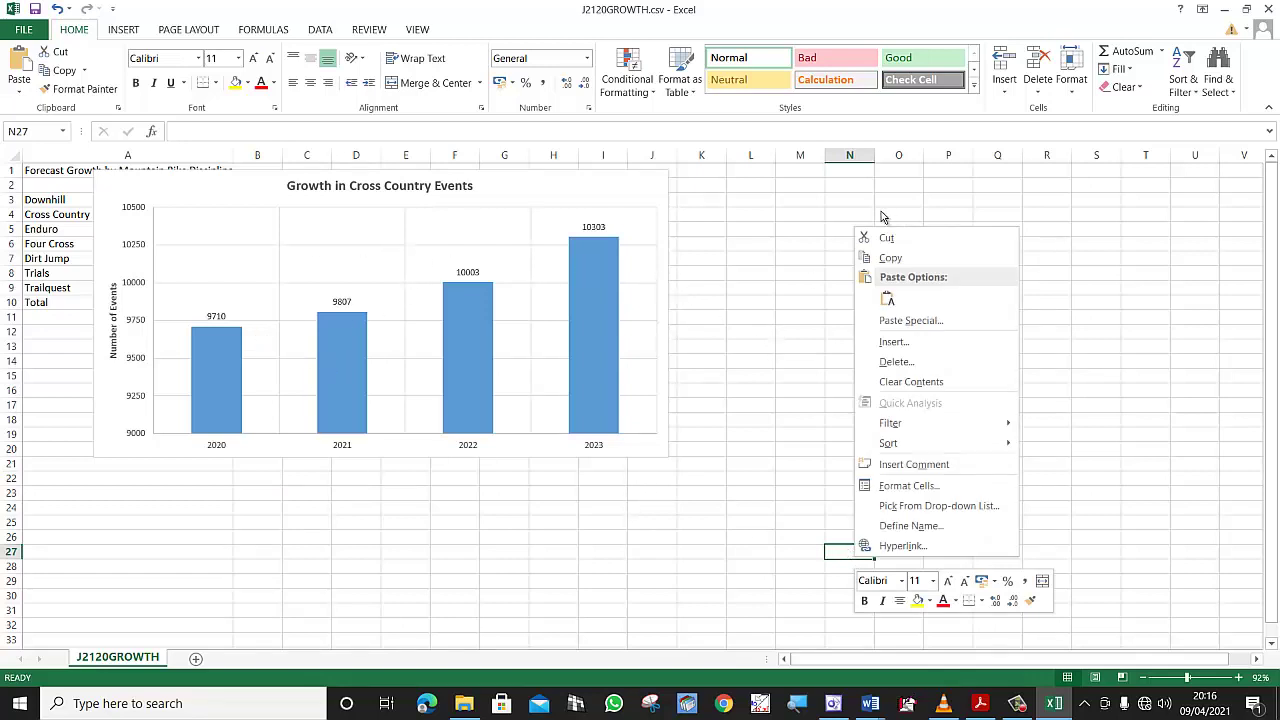
key(Escape)
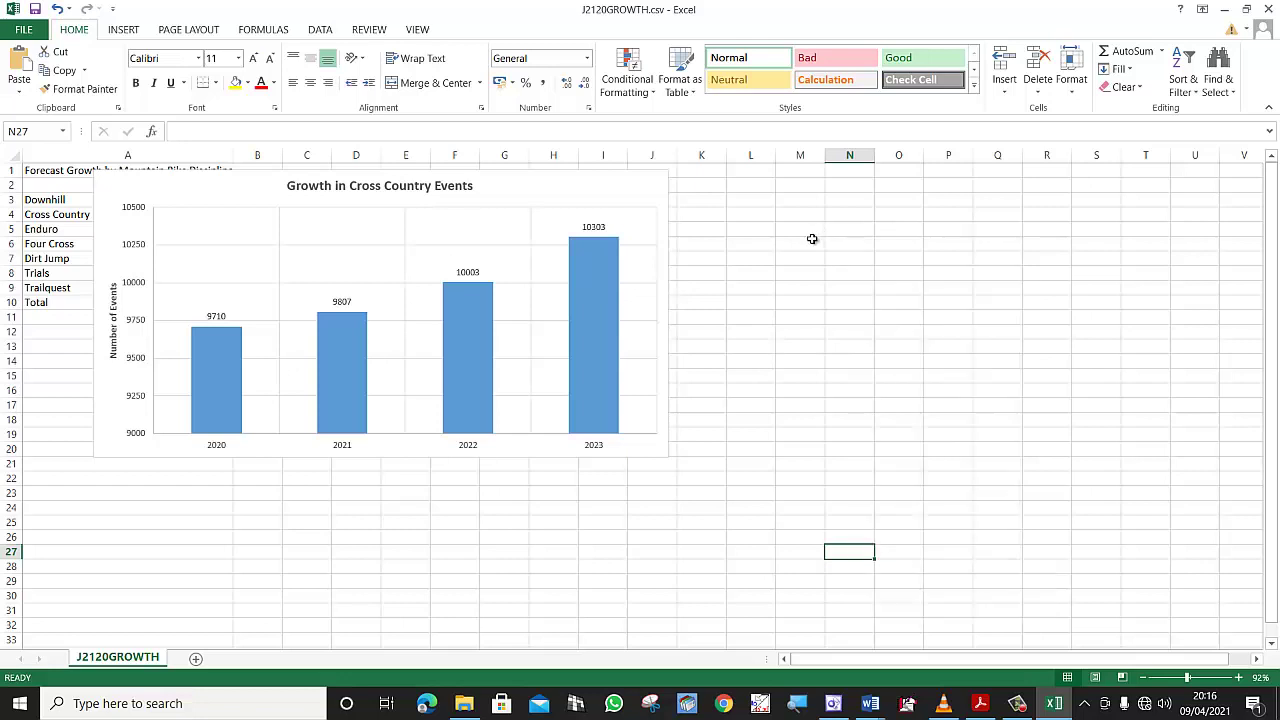